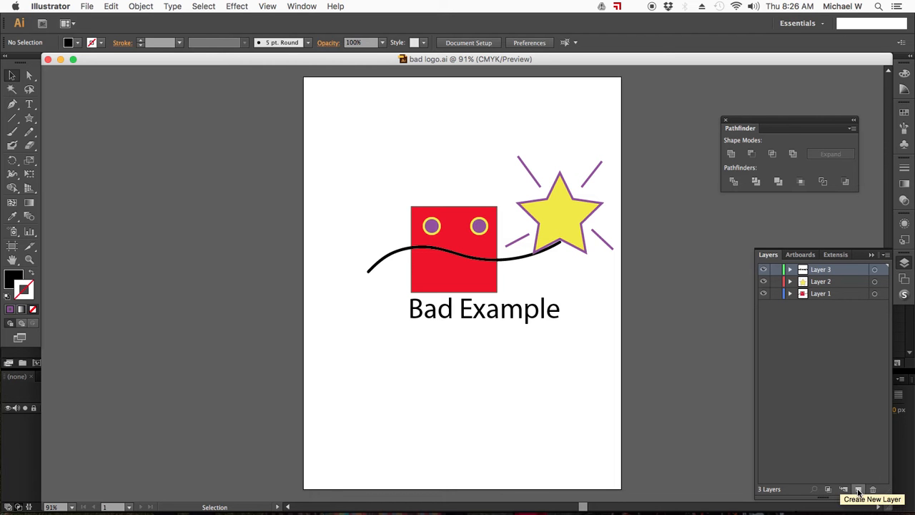
# - Add a new layer and draw a wavy freehand line on it with the Pencil, running vertically across the logo
pyautogui.click(859, 490)
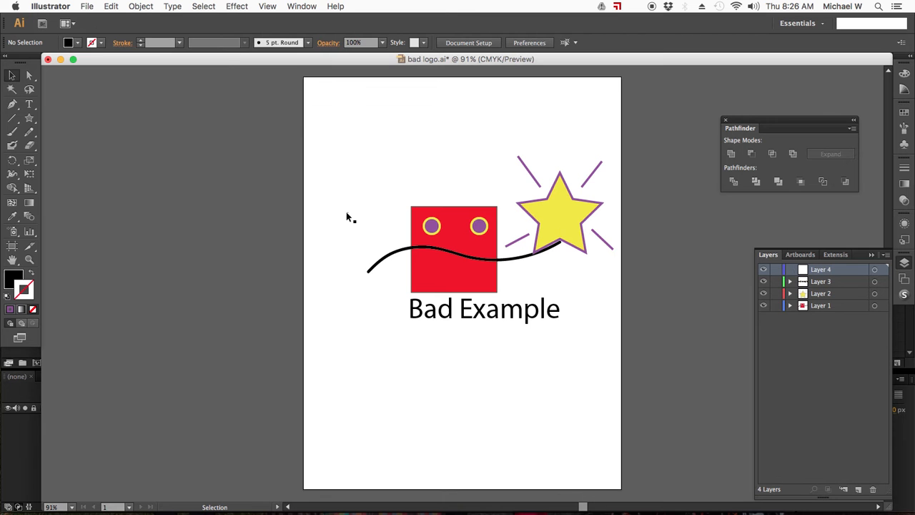
pyautogui.click(30, 131)
pyautogui.moveTo(485, 141); pyautogui.dragTo(427, 413)
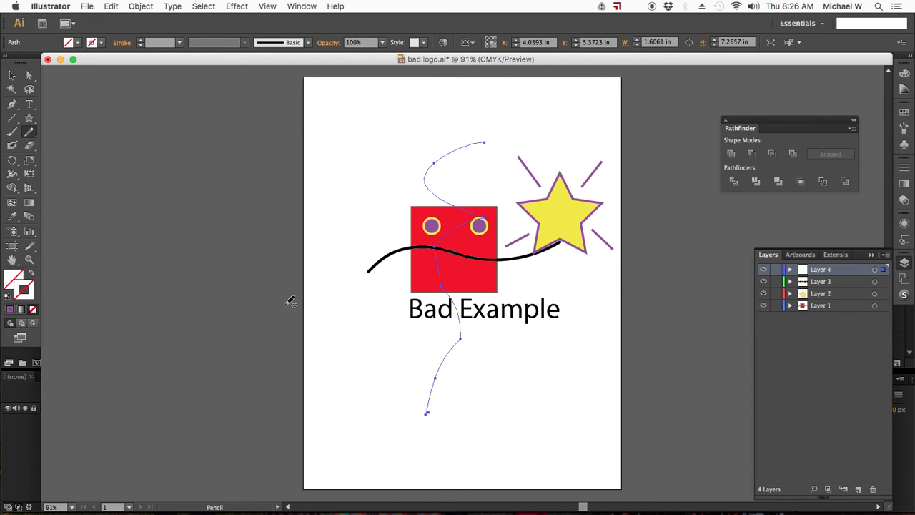
# - Give the freehand line a blue stroke, colour 2A2AC6, with a weight of 10 pt
pyautogui.doubleClick(27, 289)
pyautogui.click(616, 350)
pyautogui.moveTo(616, 350); pyautogui.dragTo(615, 322)
pyautogui.click(556, 306)
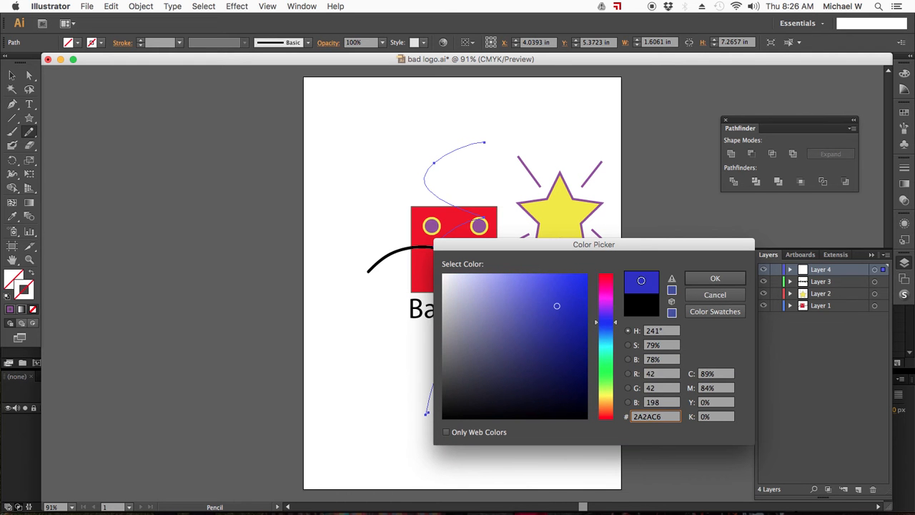
pyautogui.click(700, 279)
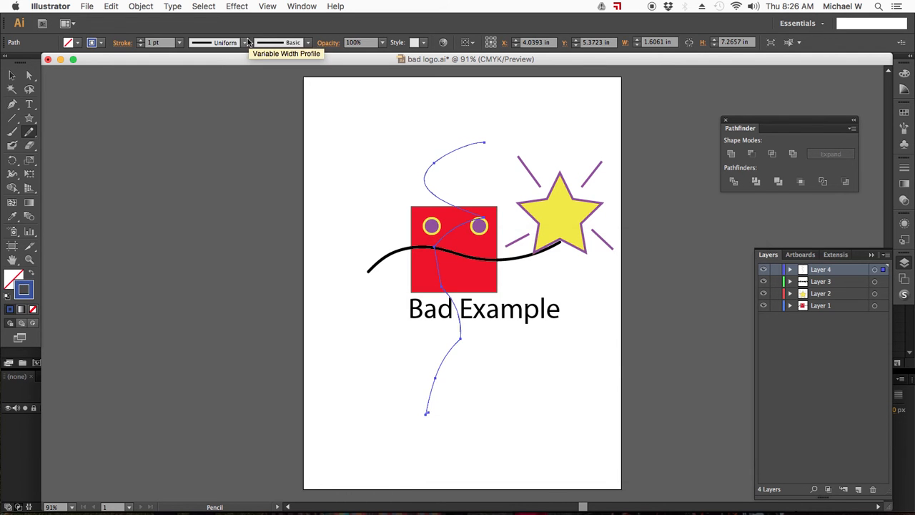
pyautogui.click(181, 43)
pyautogui.click(196, 193)
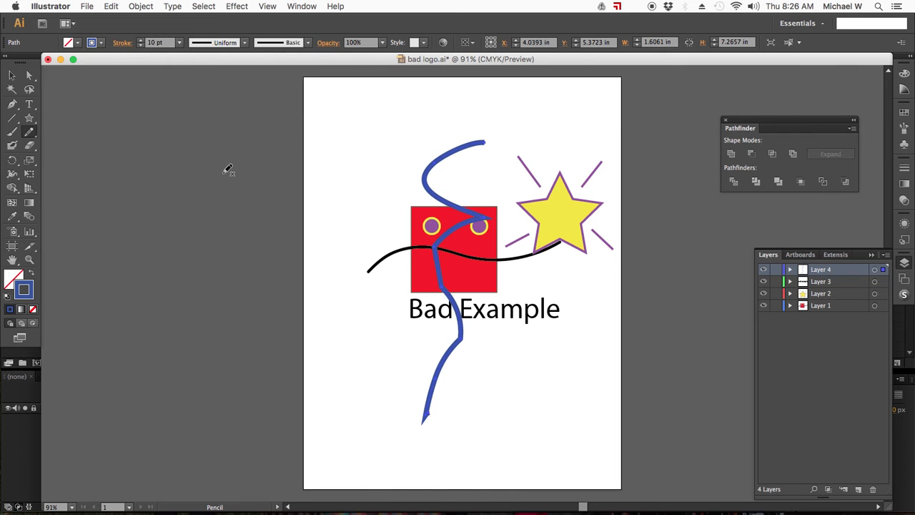
# - Apply the 3 pt. Oval brush and a width profile tapered at both ends to the freehand line, and deselect it
pyautogui.click(308, 43)
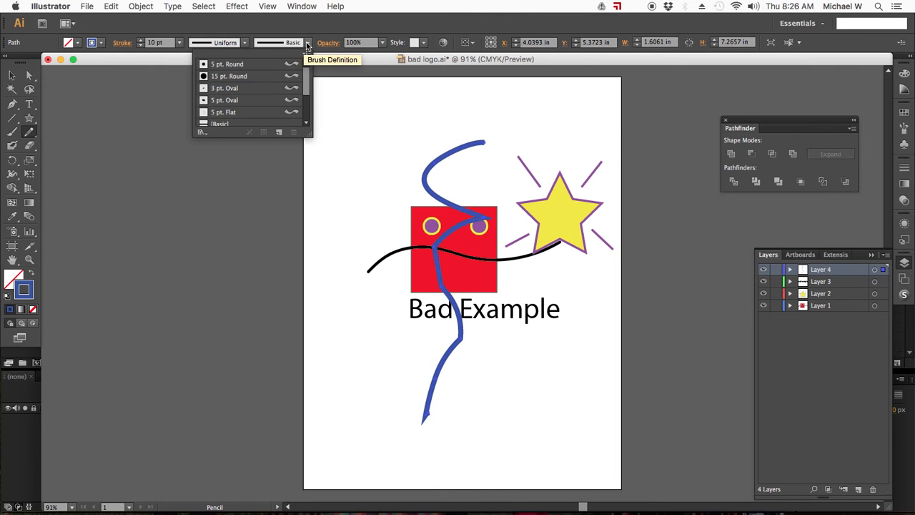
pyautogui.click(282, 92)
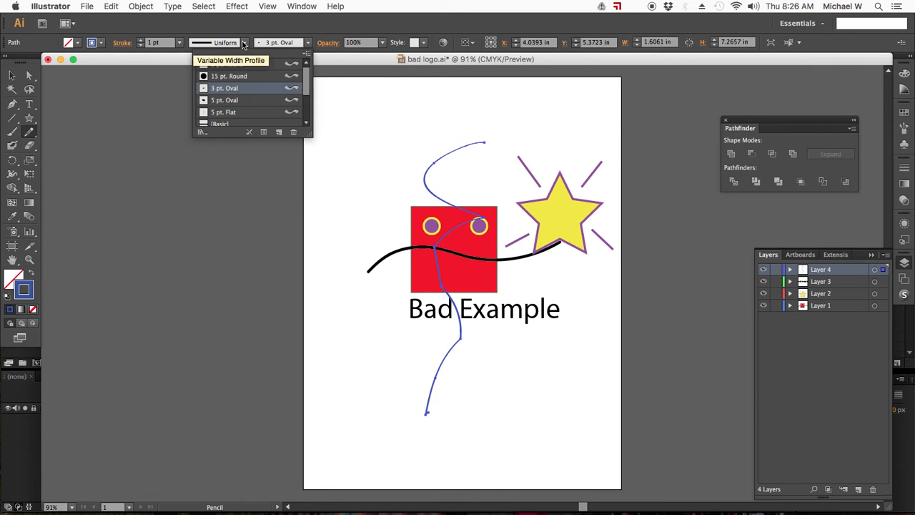
pyautogui.click(244, 43)
pyautogui.click(243, 42)
pyautogui.click(204, 149)
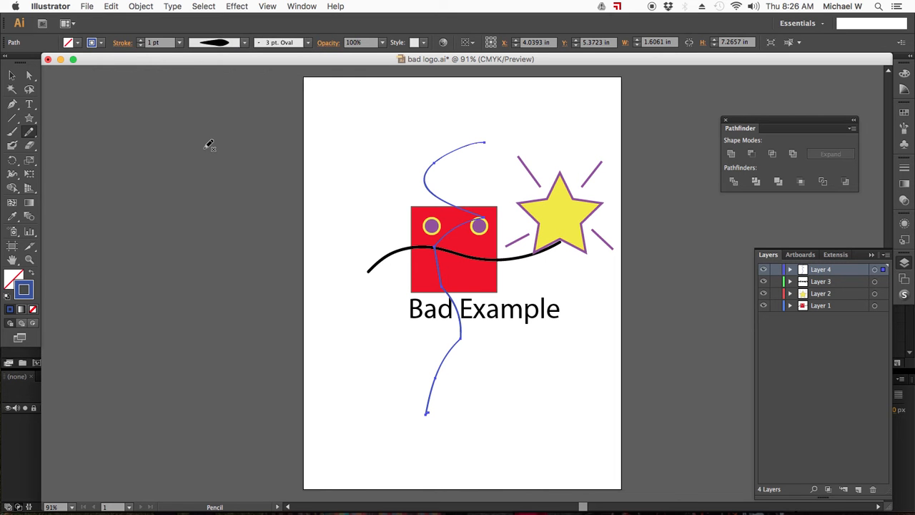
pyautogui.click(11, 76)
pyautogui.click(201, 179)
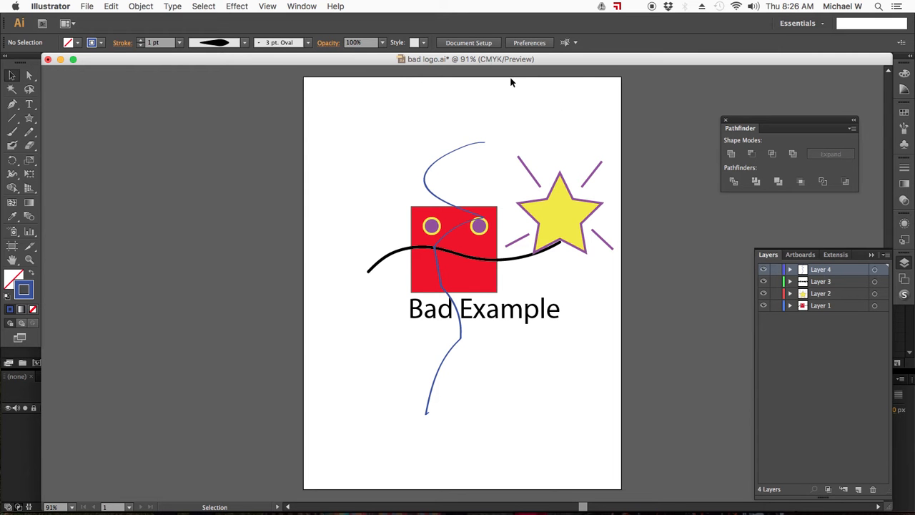
# - Save the logo file and convert the document color mode to RGB Color
pyautogui.click(363, 168)
pyautogui.press('a')
pyautogui.click(87, 6)
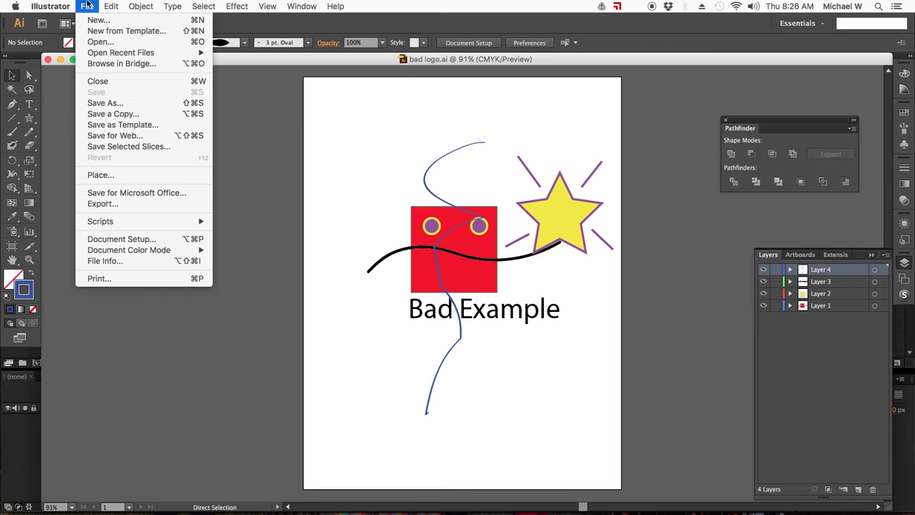
pyautogui.moveTo(111, 250)
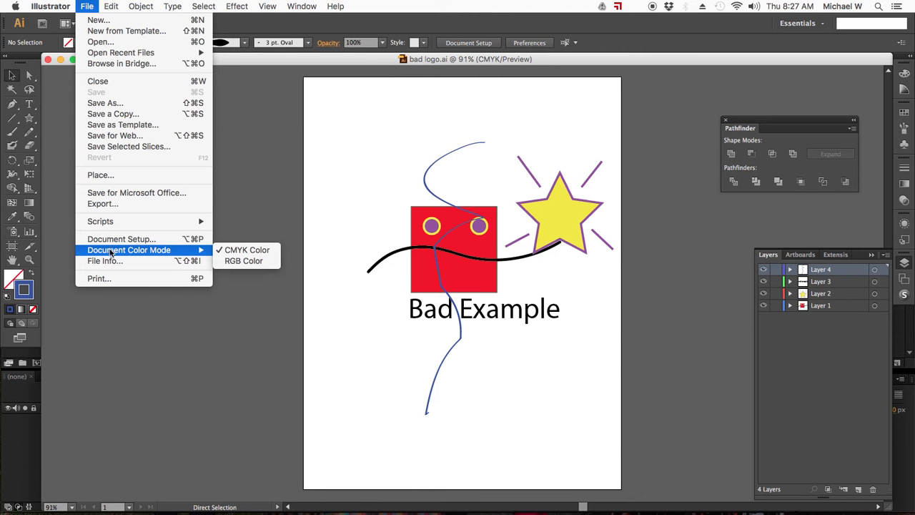
pyautogui.click(245, 262)
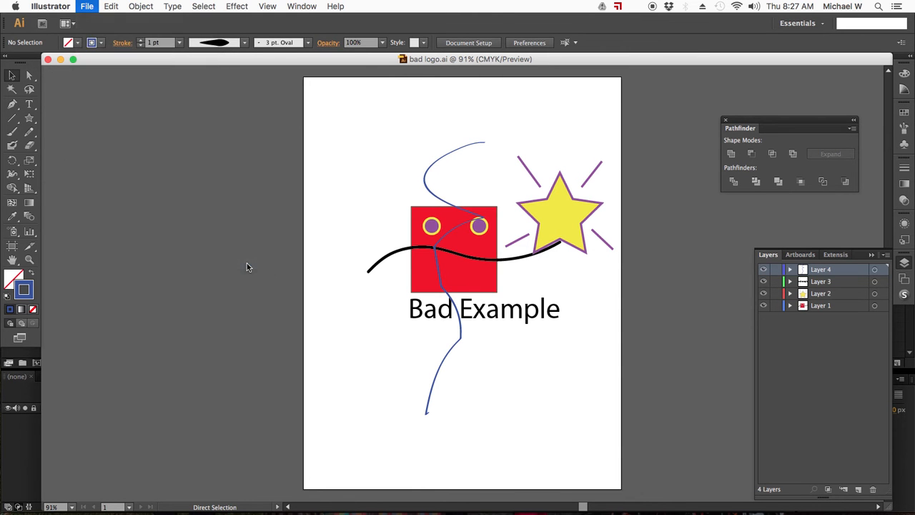
pyautogui.press('v')
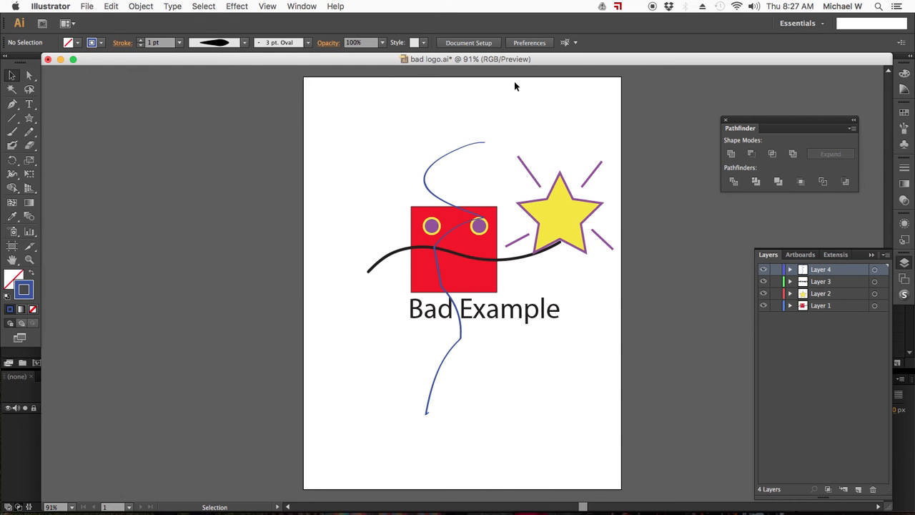
# - Save a separate version named bad logo rgb.ai in the Week12 folder, accepting the Illustrator CS6 options
pyautogui.click(86, 5)
pyautogui.click(96, 104)
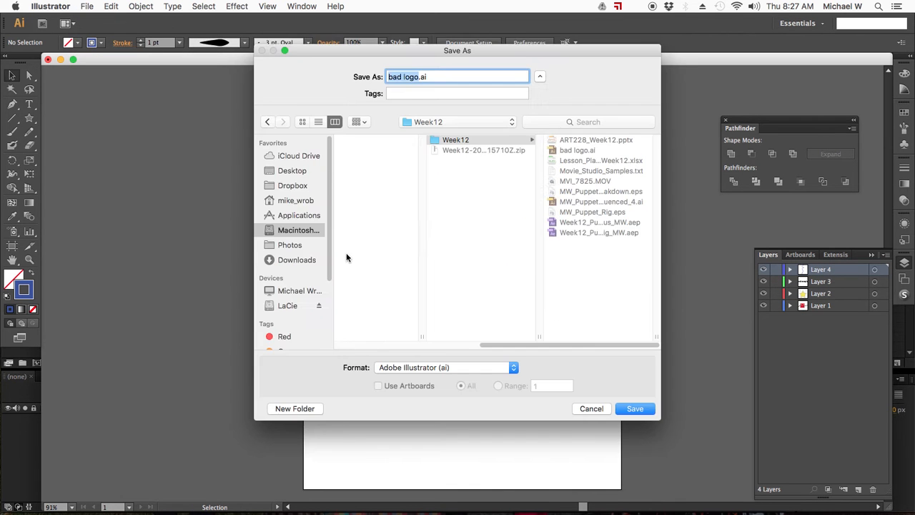
pyautogui.click(415, 76)
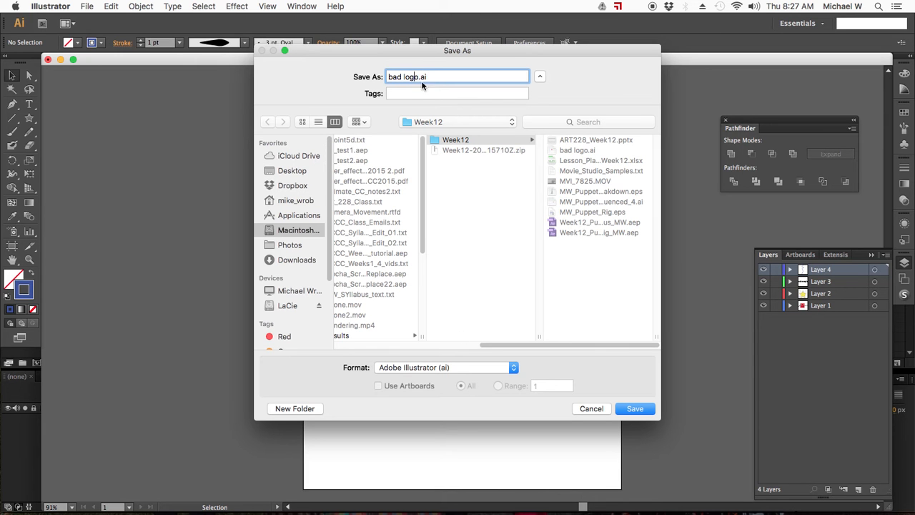
pyautogui.write('rgb')
pyautogui.click(639, 408)
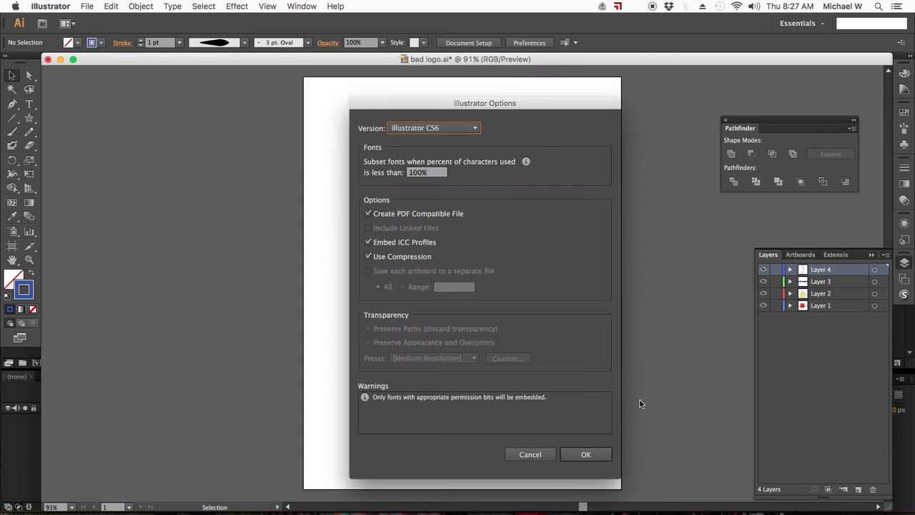
pyautogui.click(604, 459)
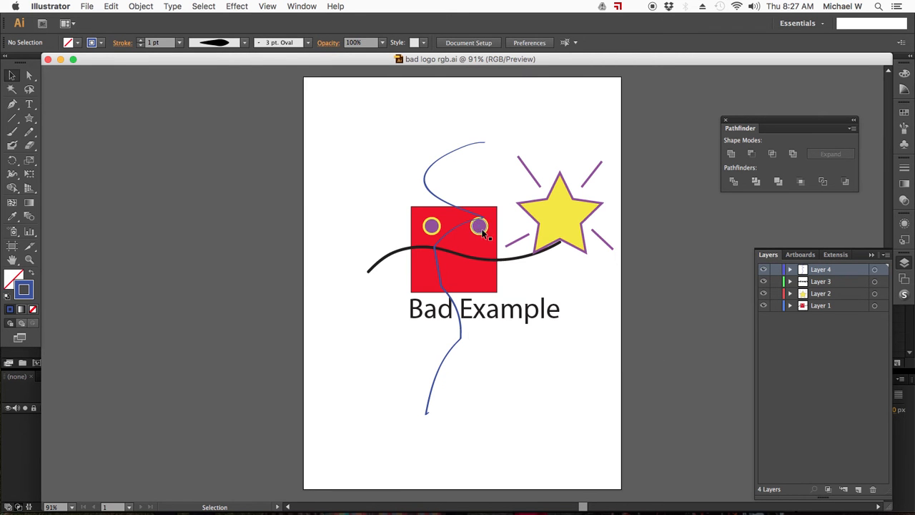
# - Switch to After Effects and open bad logo rgb.ai from the Week12 folder for import as footage
pyautogui.click(17, 463)
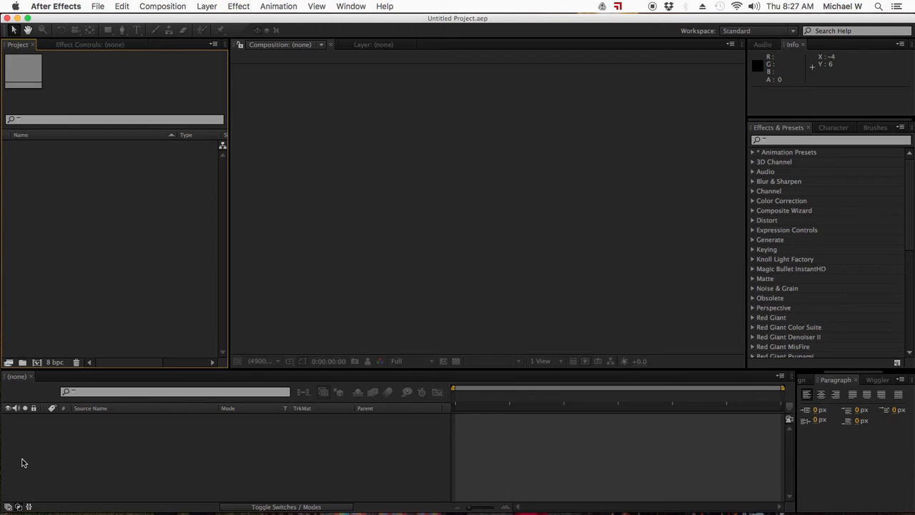
pyautogui.doubleClick(82, 230)
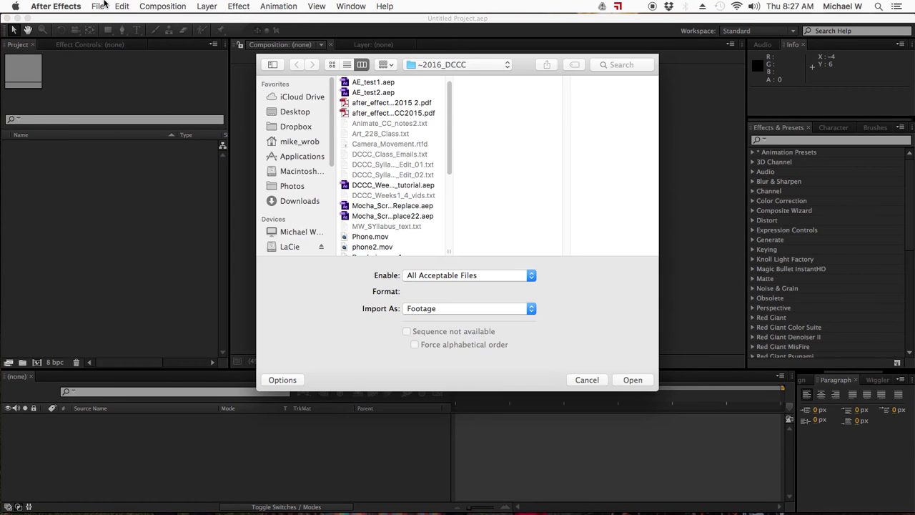
pyautogui.click(470, 65)
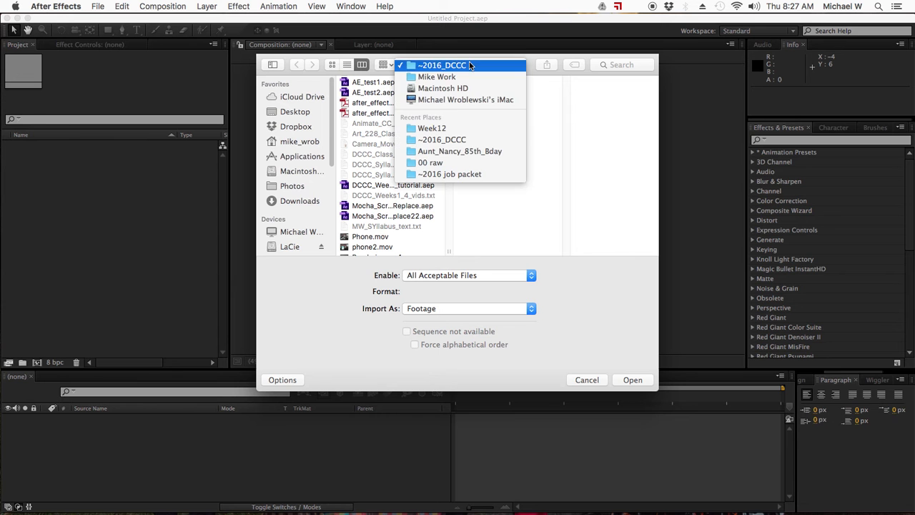
pyautogui.click(440, 129)
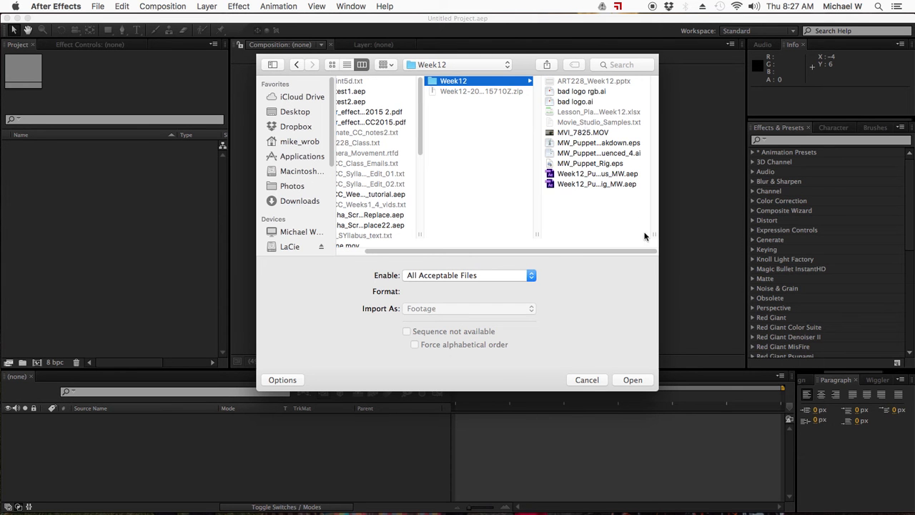
pyautogui.click(585, 165)
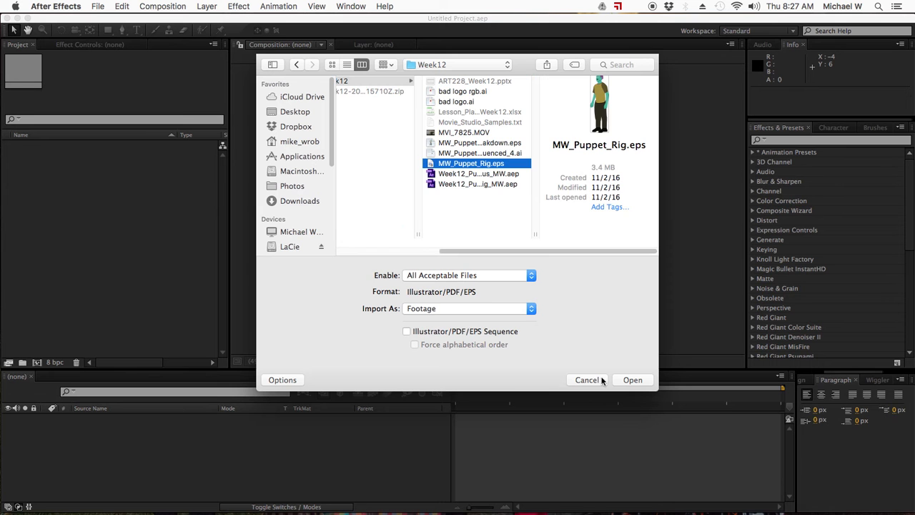
pyautogui.moveTo(535, 234); pyautogui.dragTo(601, 234)
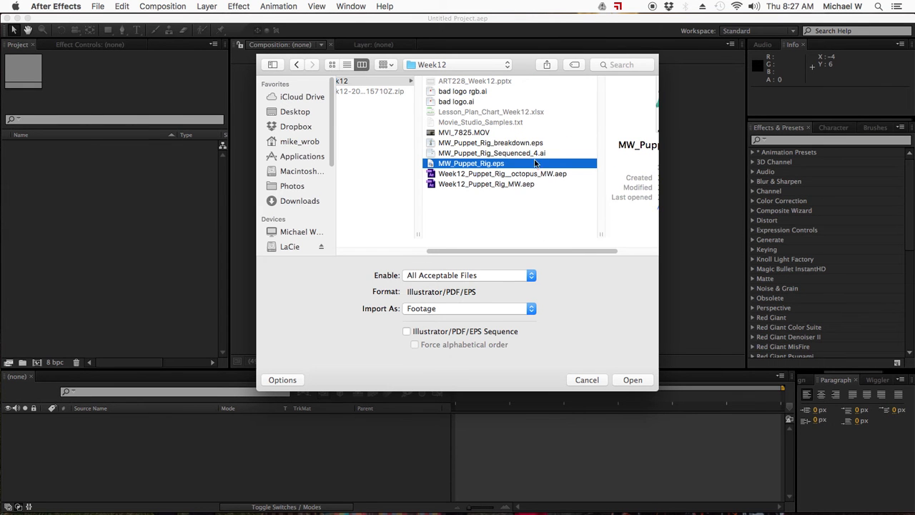
pyautogui.click(461, 92)
pyautogui.click(632, 379)
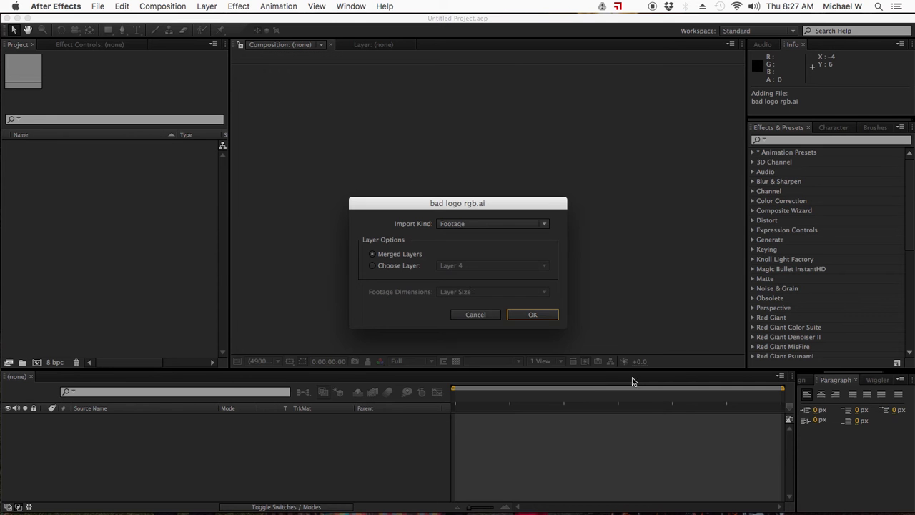
# - Check the individual layer choices, then import the logo as footage with Merged Layers
pyautogui.click(403, 266)
pyautogui.click(476, 268)
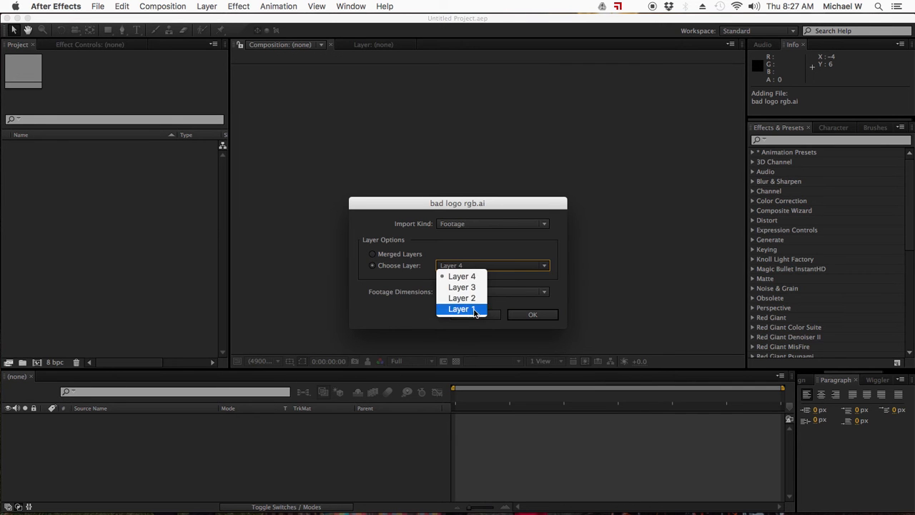
pyautogui.click(473, 249)
pyautogui.click(398, 257)
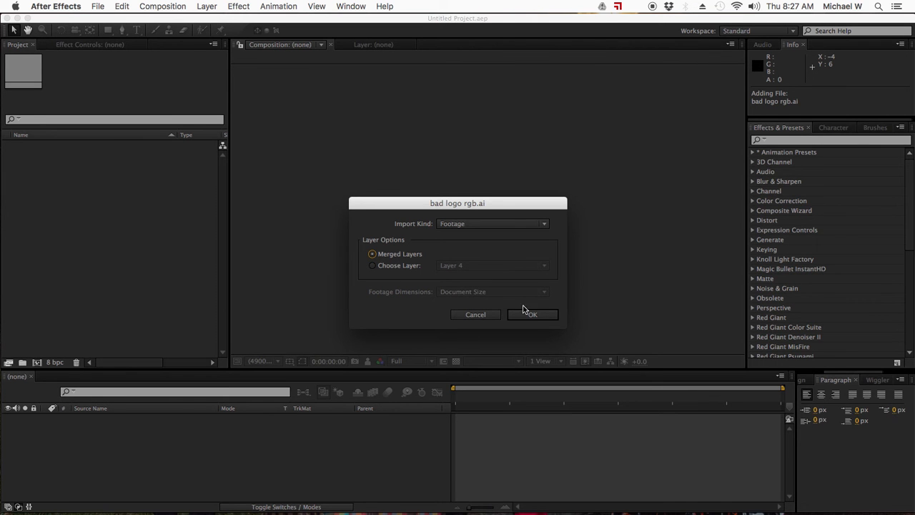
pyautogui.click(531, 314)
# - Create a 12-second HDTV 1080 24 composition and place bad logo rgb.ai in its timeline
pyautogui.click(59, 147)
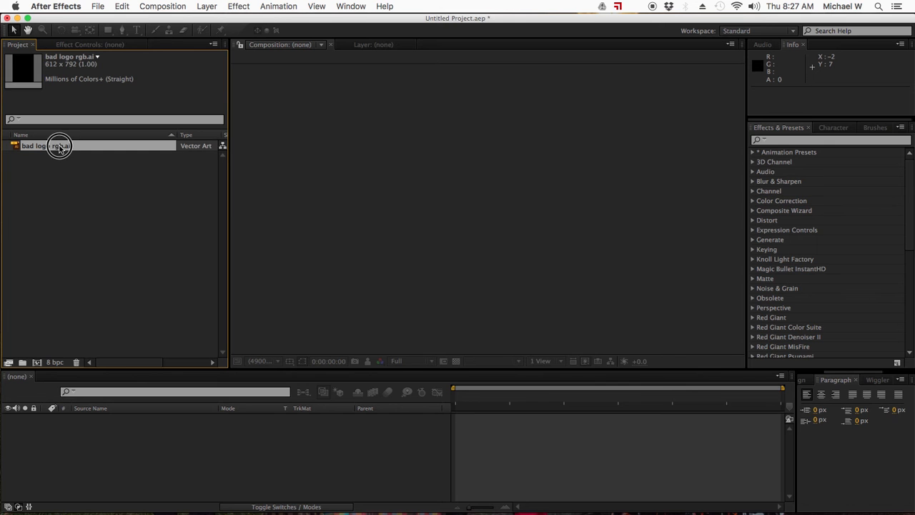
pyautogui.click(74, 327)
pyautogui.click(37, 364)
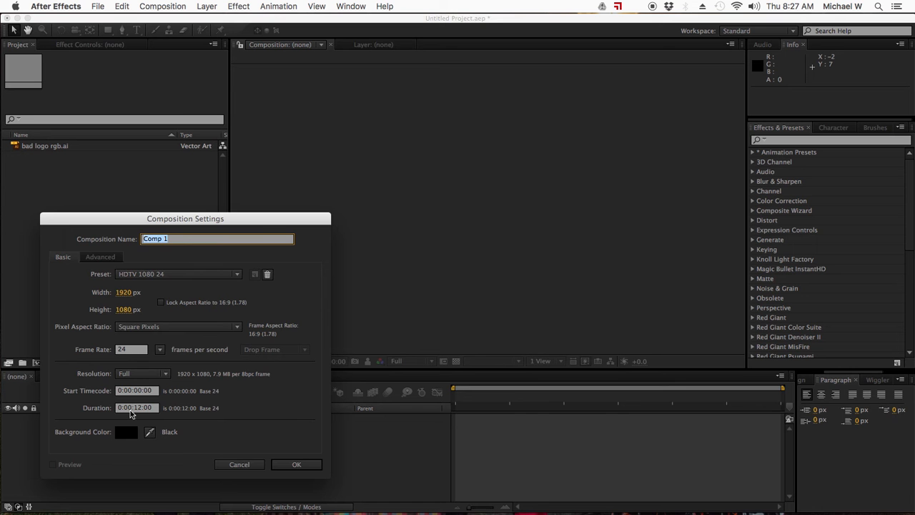
pyautogui.click(296, 464)
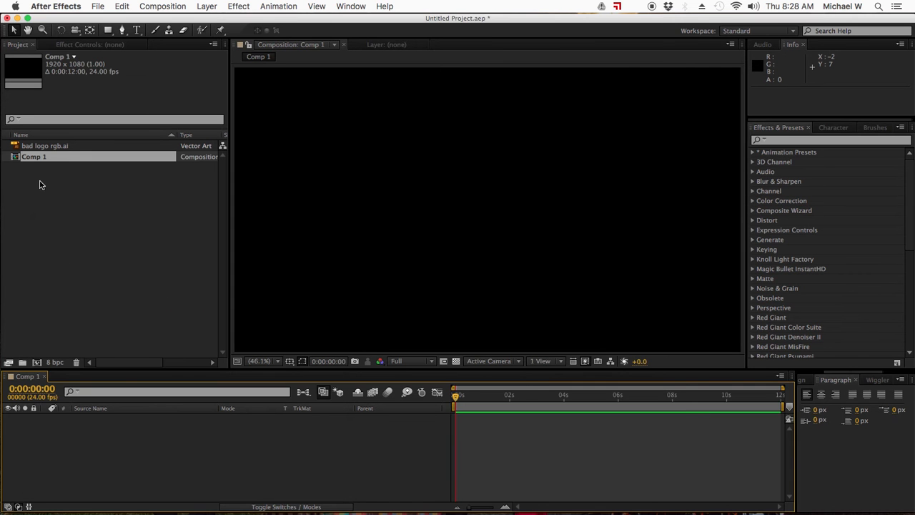
pyautogui.moveTo(43, 147); pyautogui.dragTo(113, 452)
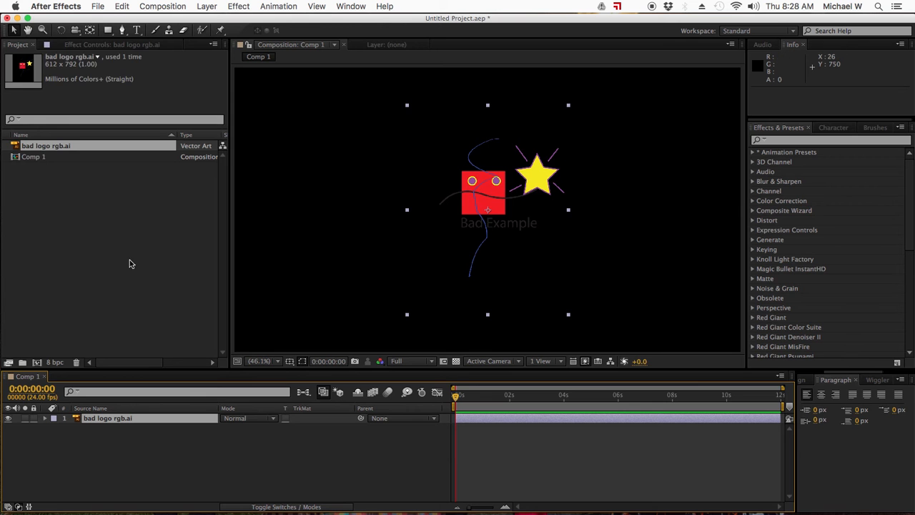
pyautogui.click(61, 173)
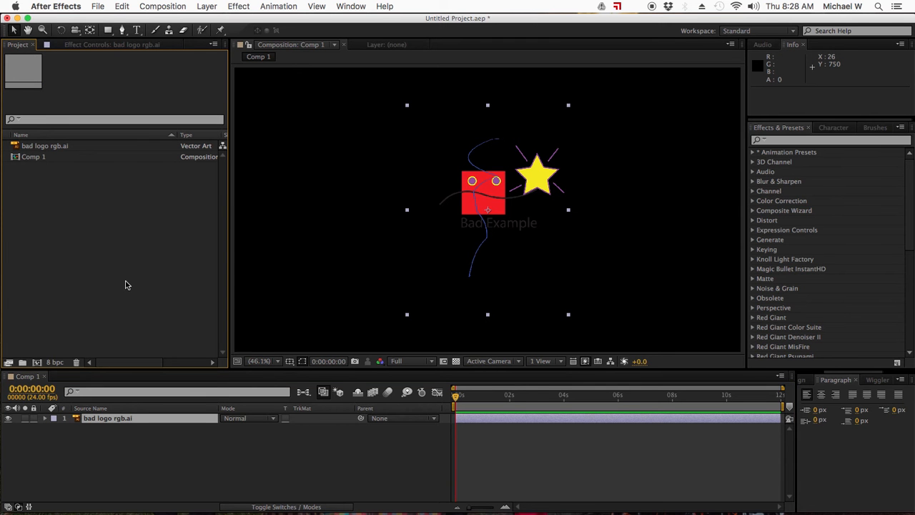
# - Create shapes from the bad logo rgb.ai vector layer in the timeline and deselect the new layer
pyautogui.click(105, 423)
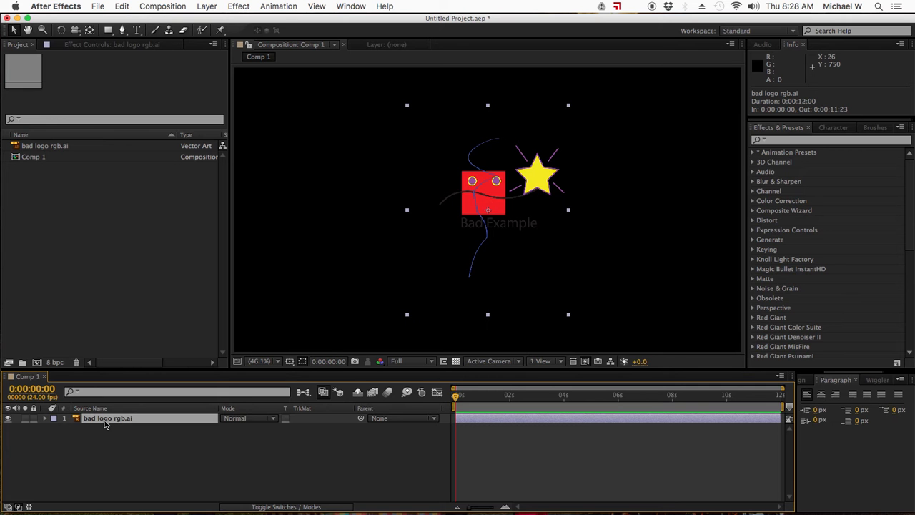
pyautogui.rightClick(104, 421)
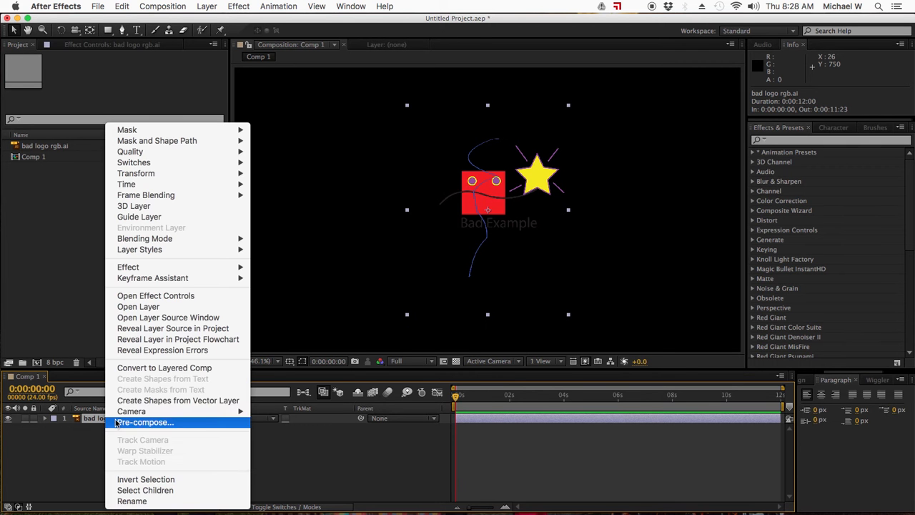
pyautogui.click(139, 404)
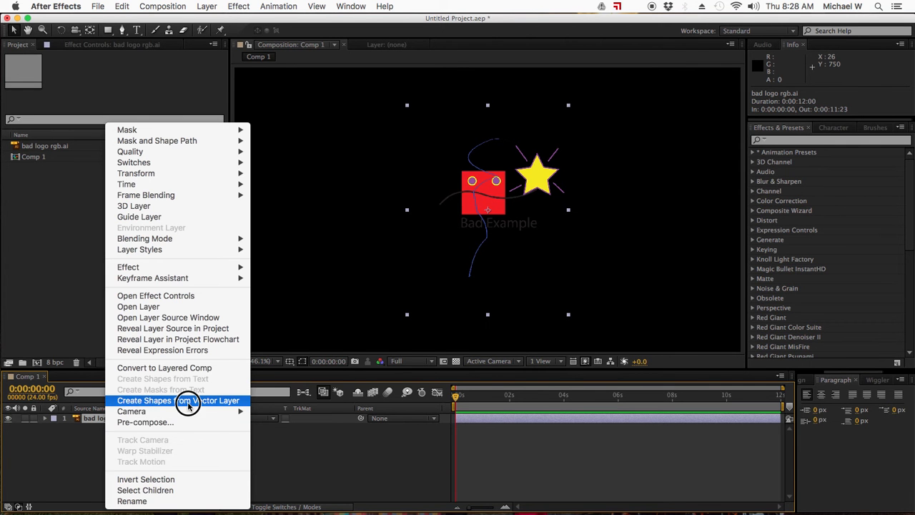
pyautogui.click(88, 465)
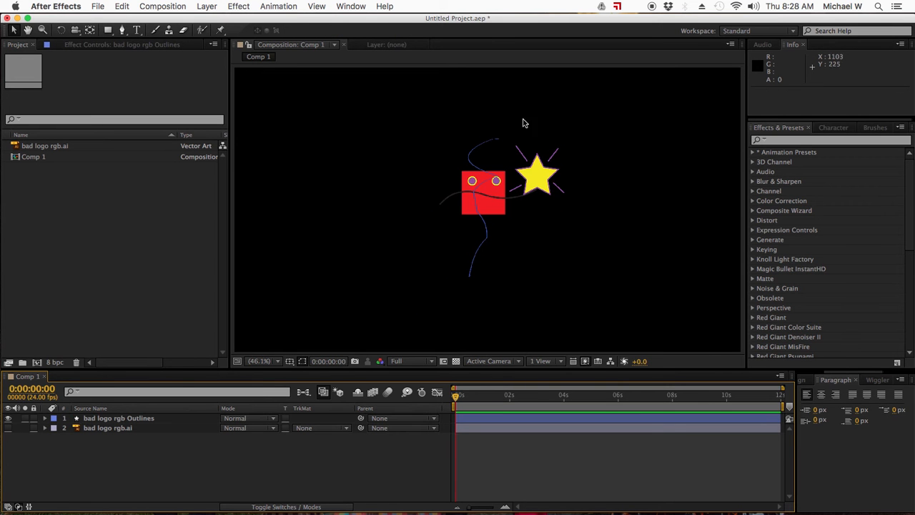
# - Expand the contents of the bad logo rgb Outlines layer to look over its groups, then delete that layer
pyautogui.click(44, 419)
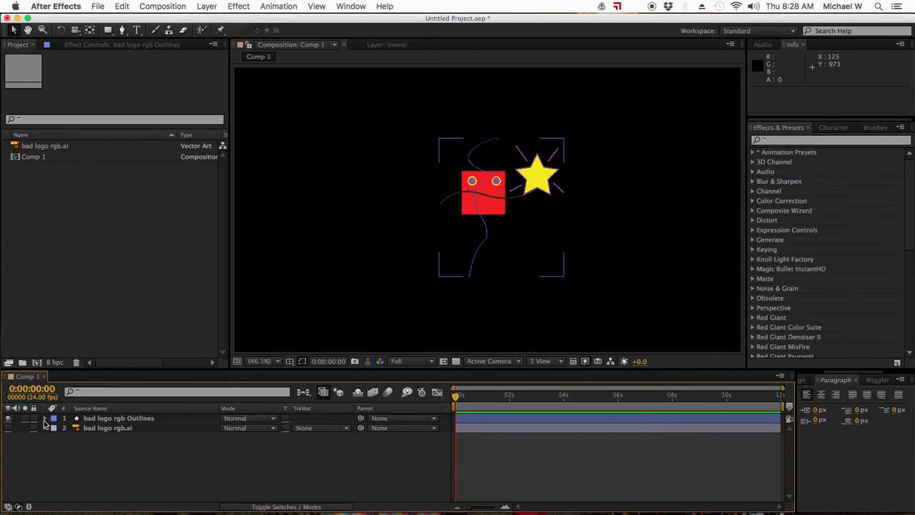
pyautogui.click(55, 428)
pyautogui.scroll(-3, 114, 445)
pyautogui.scroll(3, 131, 424)
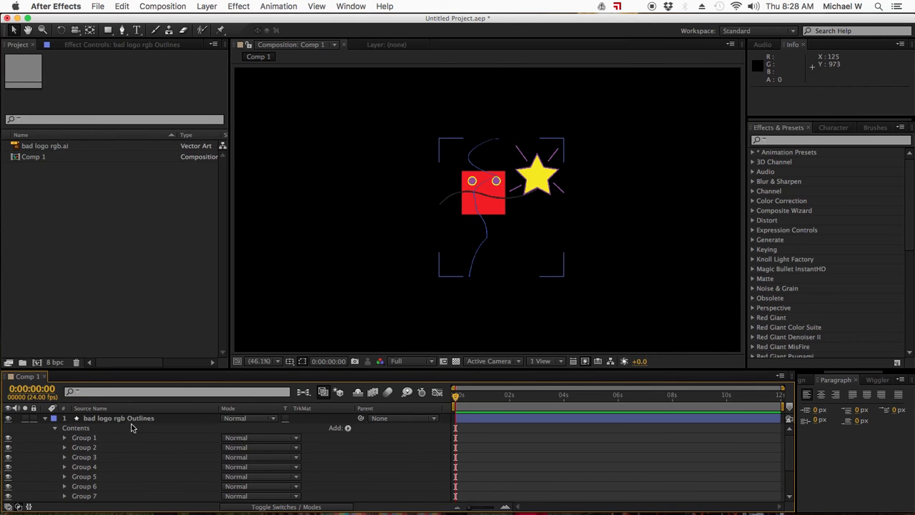
pyautogui.click(84, 422)
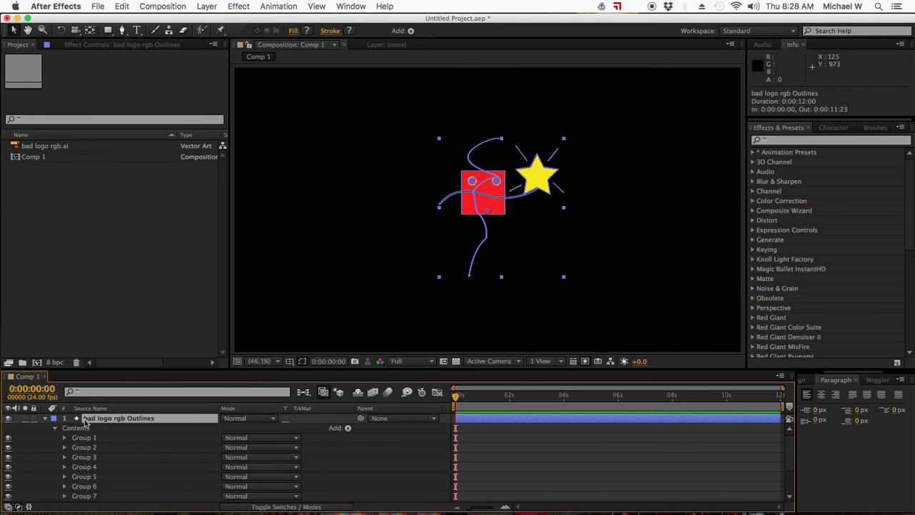
pyautogui.press('Delete')
pyautogui.click(93, 271)
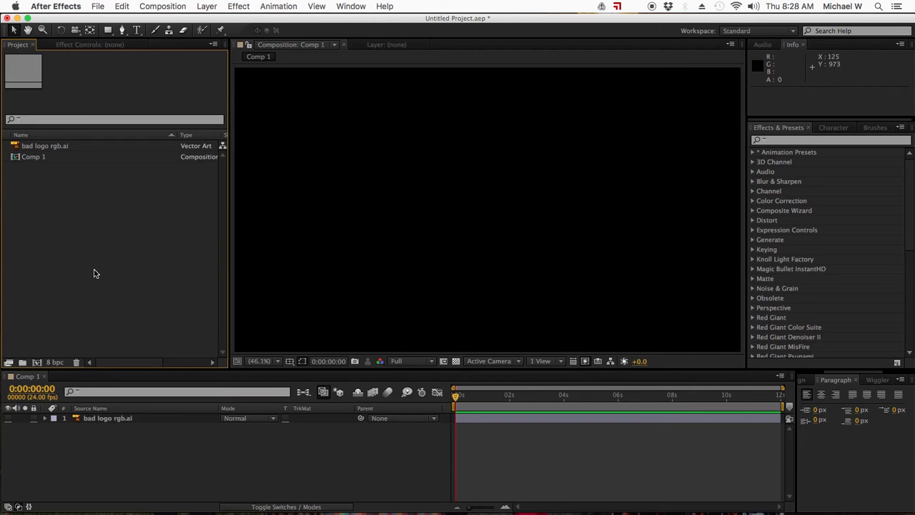
# - Save the project as Week12.aep in the WEEK12 folder
pyautogui.press('super+s')
pyautogui.click(283, 231)
pyautogui.write('Week')
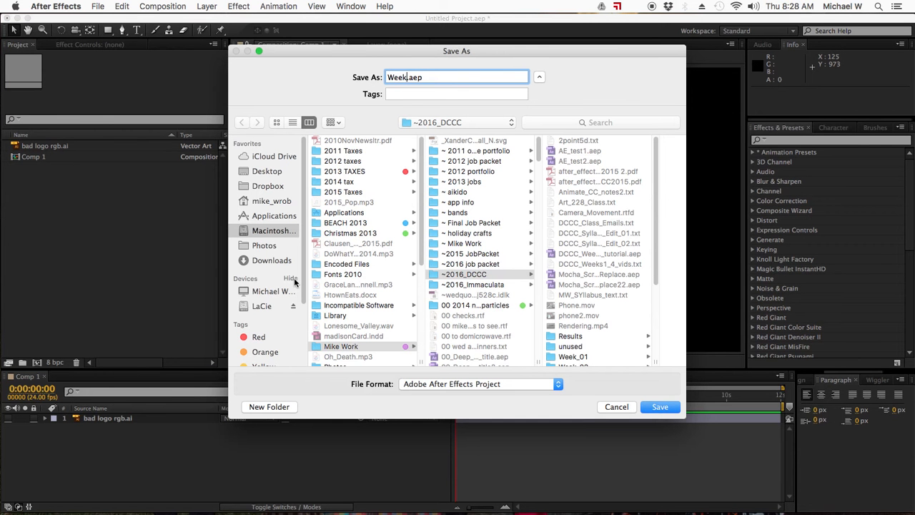
pyautogui.write('121')
pyautogui.press('BackSpace')
pyautogui.scroll(-5, 586, 318)
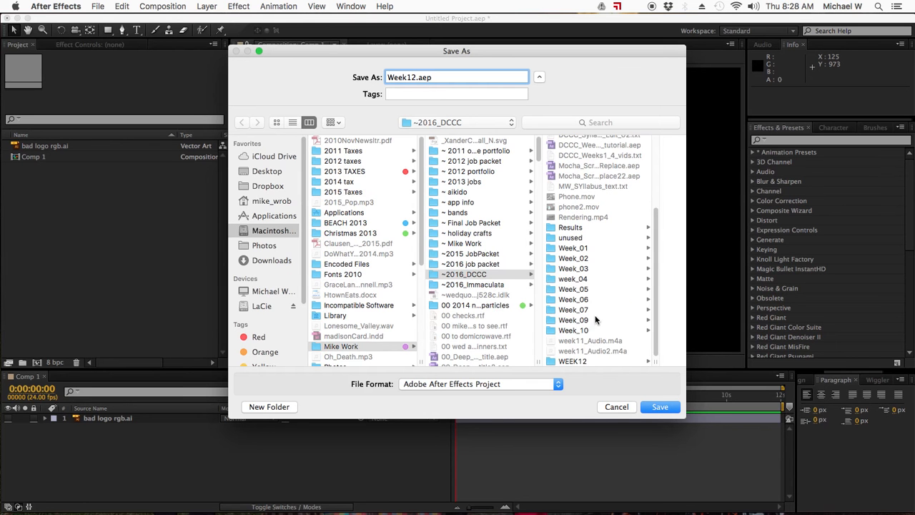
pyautogui.click(582, 361)
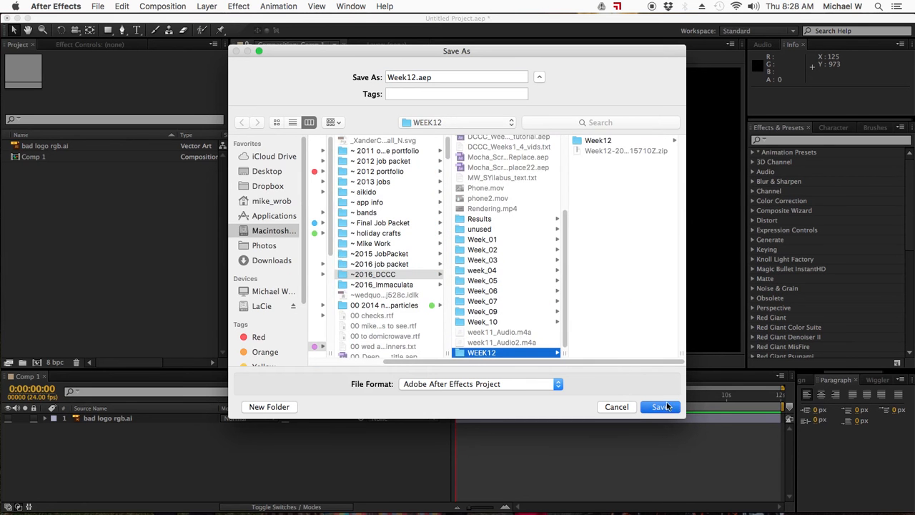
pyautogui.click(661, 407)
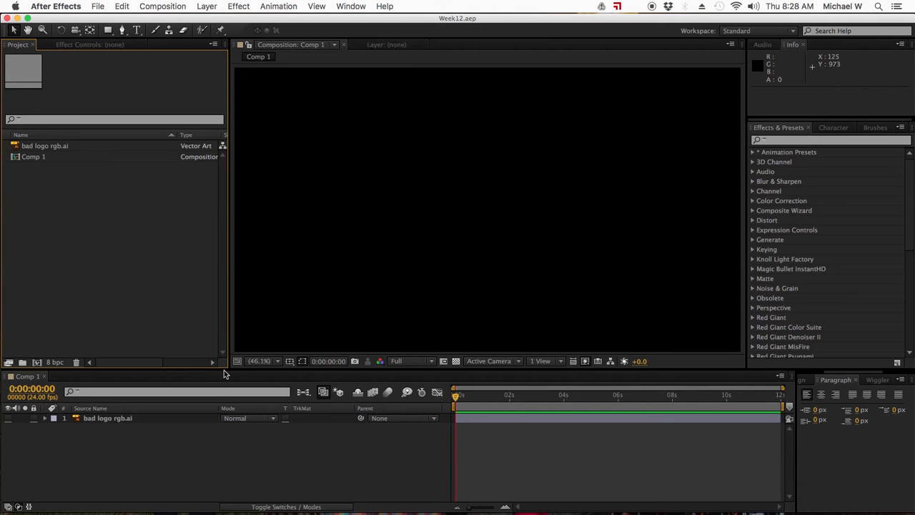
# - Switch to Illustrator and release the paths in Layer 1 to separate layers with the Sequence option
pyautogui.moveTo(358, 504)
pyautogui.click(758, 498)
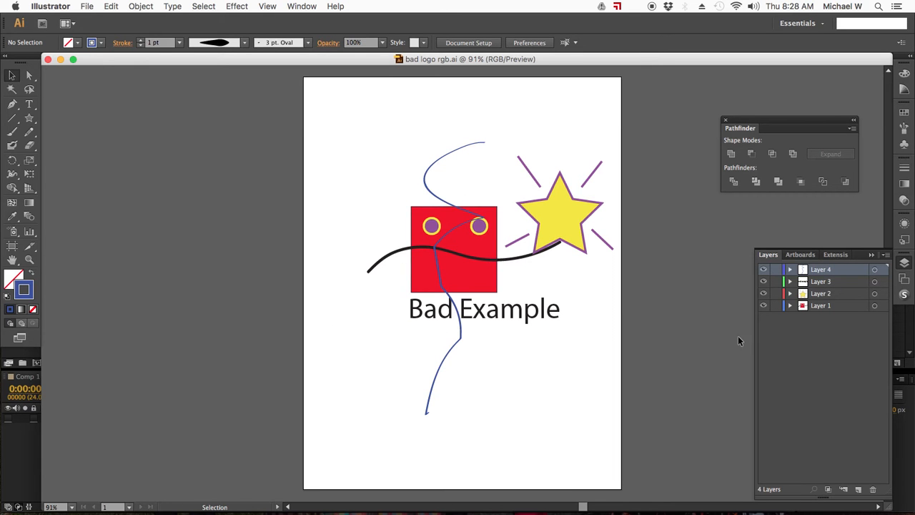
pyautogui.click(824, 306)
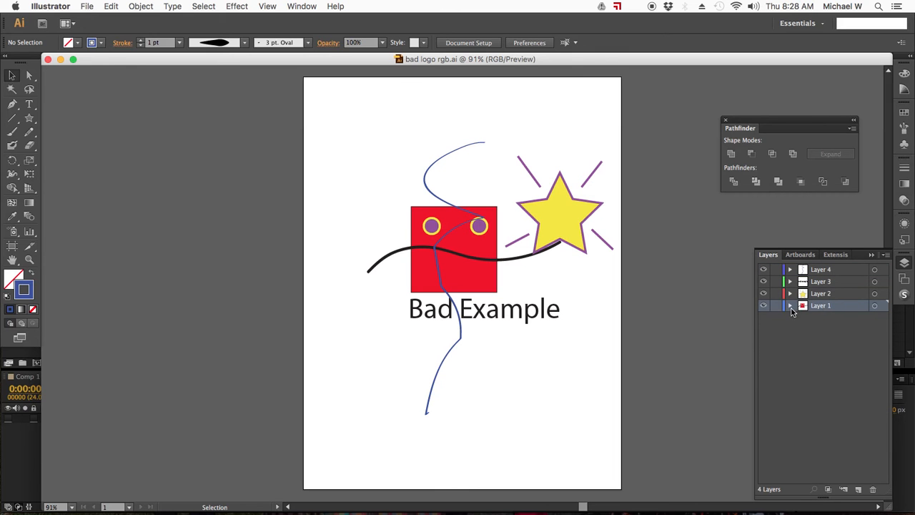
pyautogui.click(791, 307)
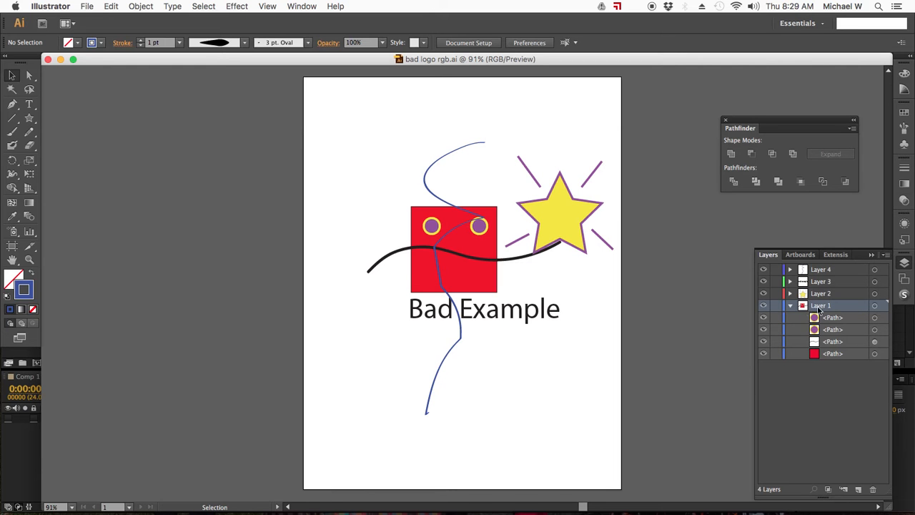
pyautogui.click(886, 254)
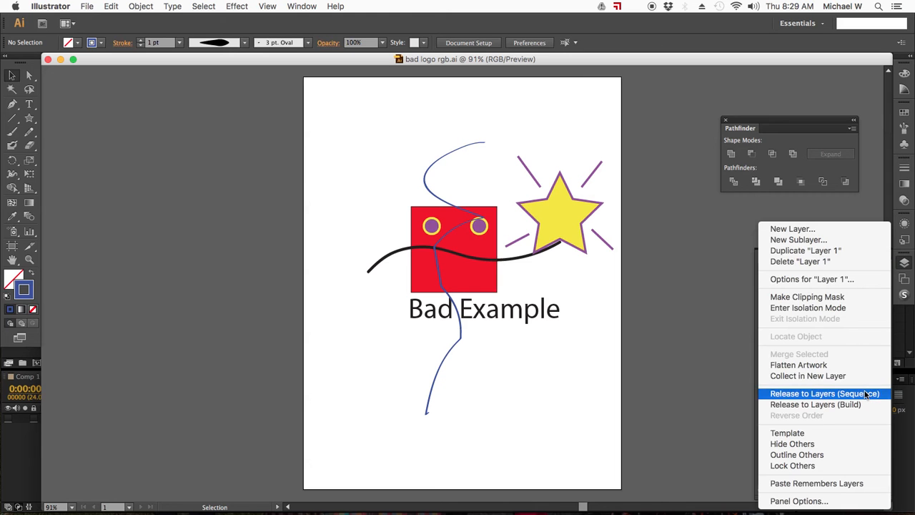
pyautogui.click(737, 352)
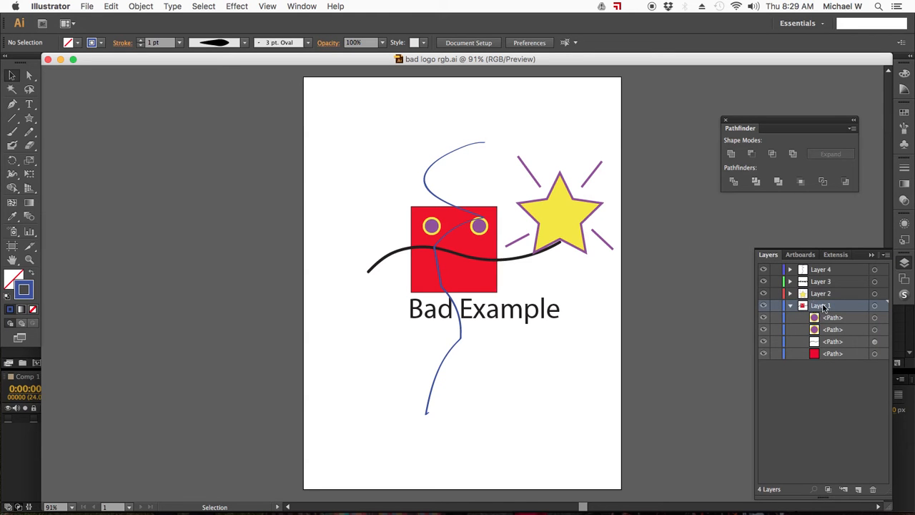
pyautogui.click(886, 255)
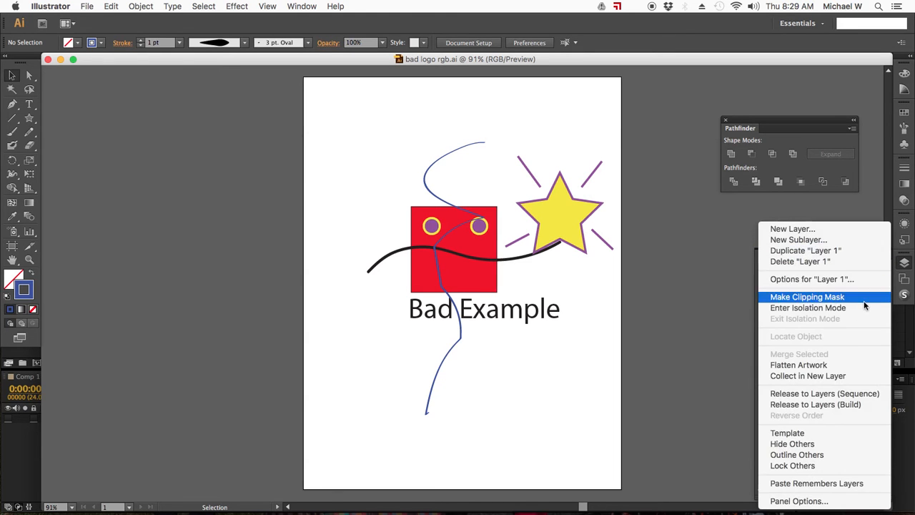
pyautogui.click(849, 393)
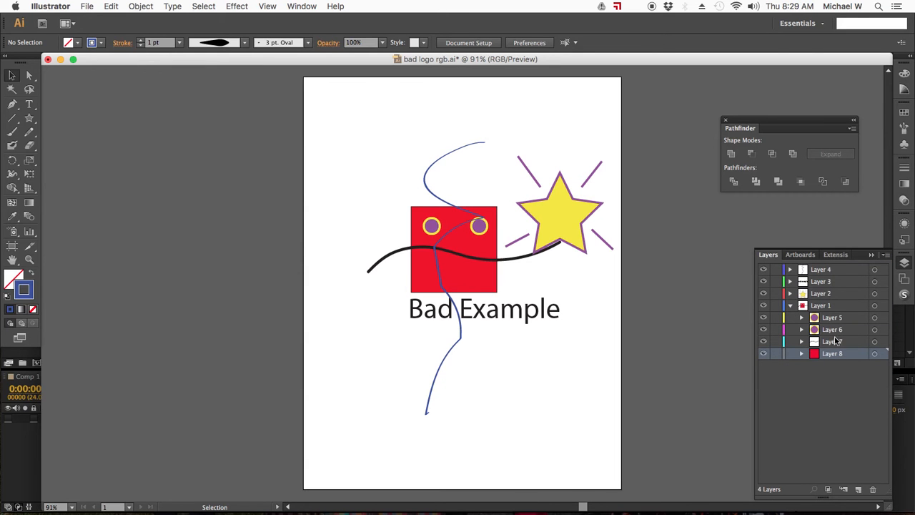
# - Move the four released sublayers, Layer 5 through Layer 8, out of Layer 1 to the end of the main layer list
pyautogui.click(835, 321)
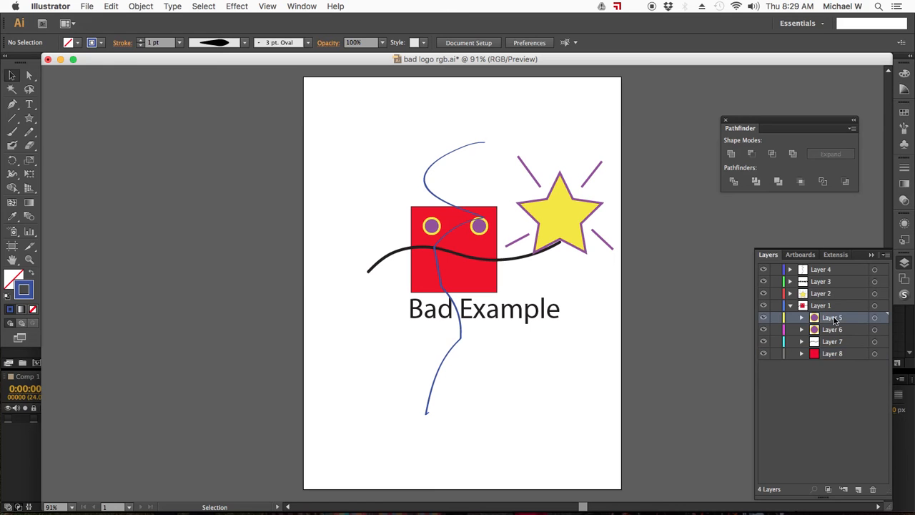
pyautogui.keyDown('shift'); pyautogui.click(832, 356); pyautogui.keyUp('shift')
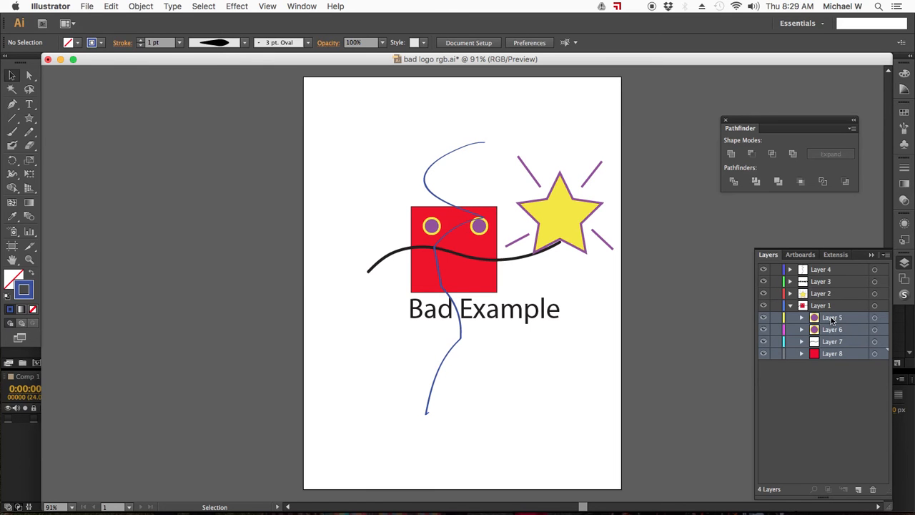
pyautogui.moveTo(832, 321); pyautogui.dragTo(827, 390)
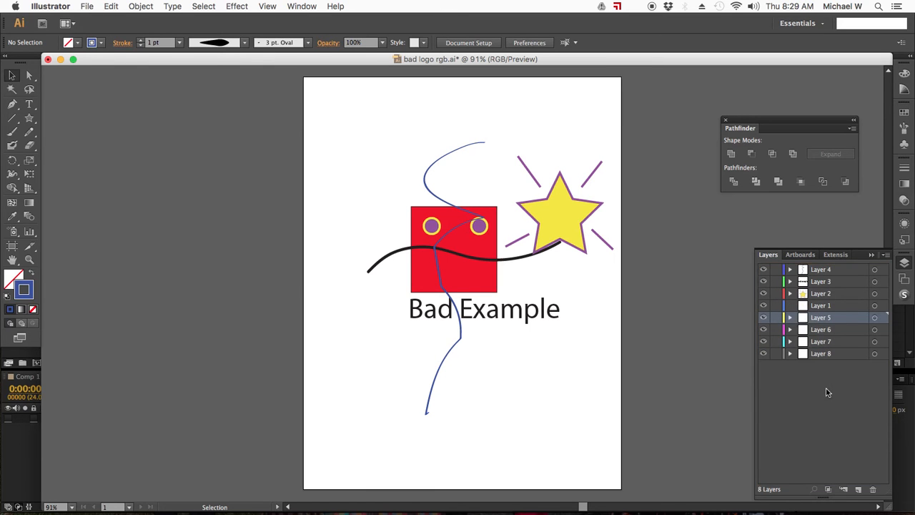
# - Check Layer 2 and Layer 1 for artwork by targeting them, then delete the empty Layer 1
pyautogui.click(814, 307)
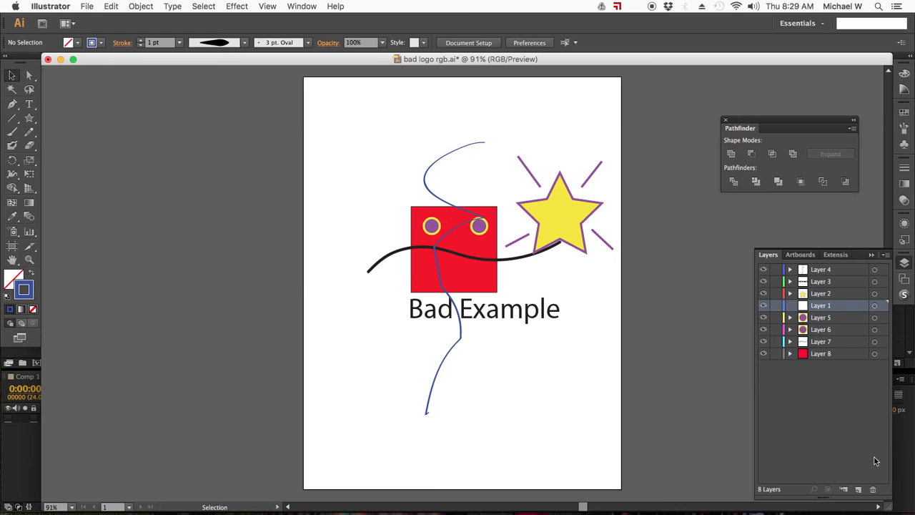
pyautogui.click(875, 294)
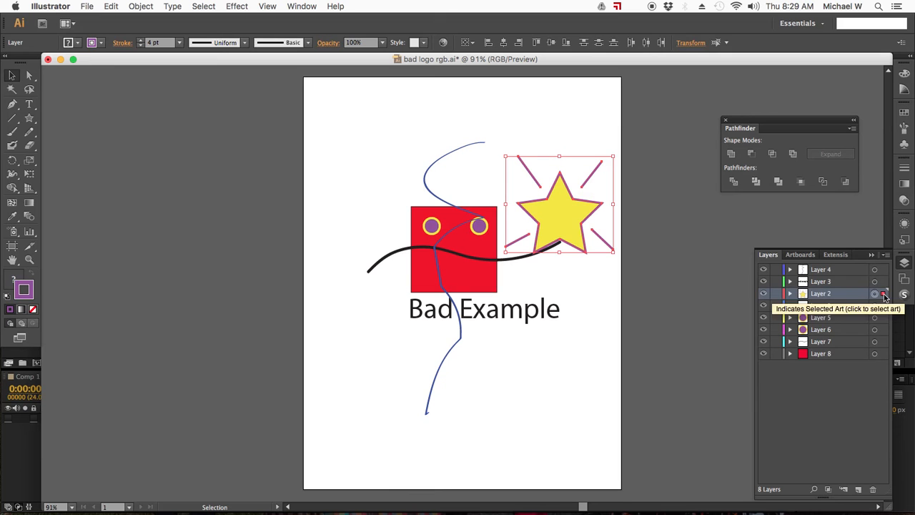
pyautogui.press('super+shift+a')
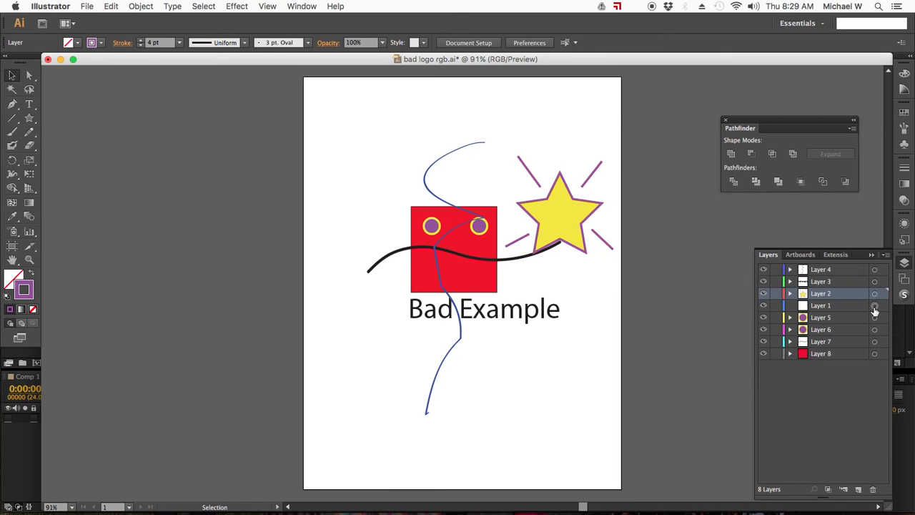
pyautogui.click(874, 306)
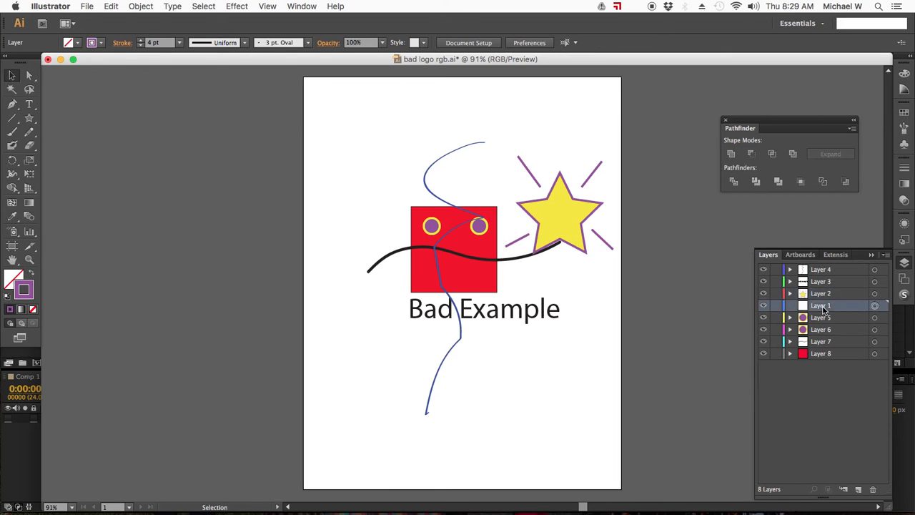
pyautogui.click(873, 491)
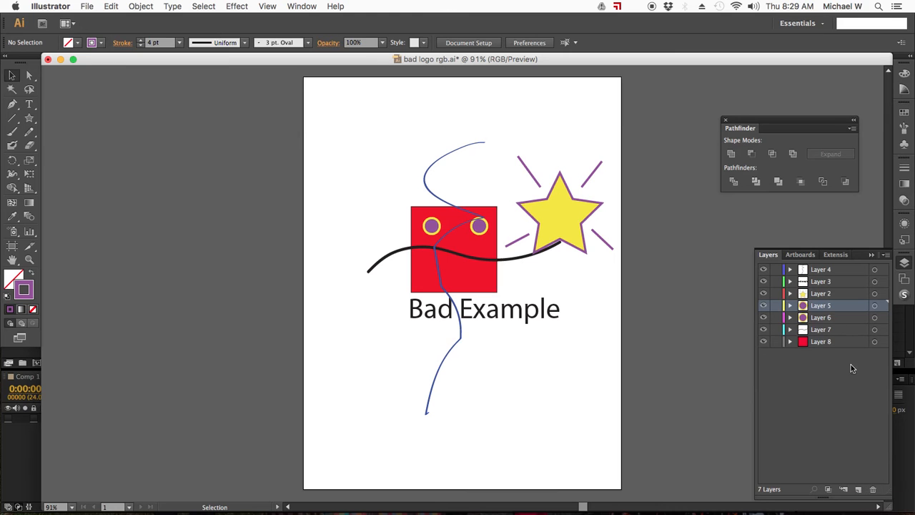
# - Release the star and ray paths in Layer 2 to separate layers with the Sequence option
pyautogui.click(822, 295)
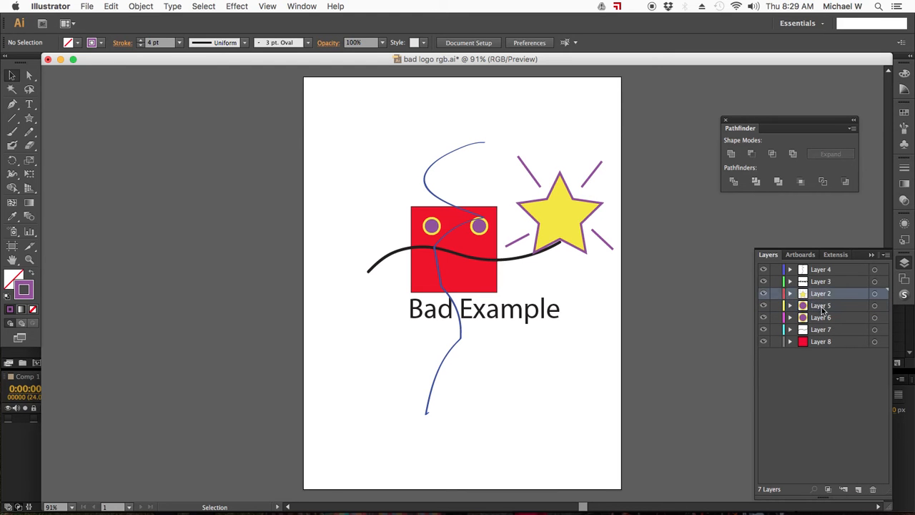
pyautogui.click(819, 307)
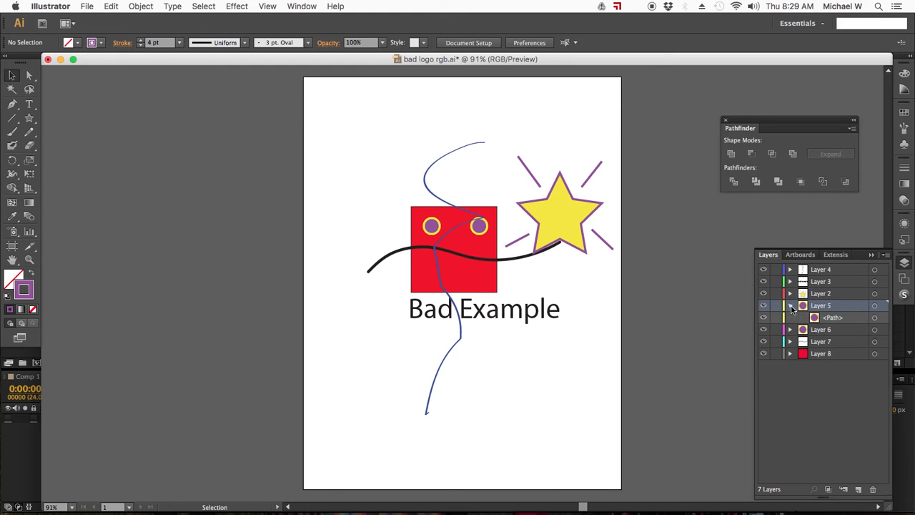
pyautogui.click(791, 318)
pyautogui.click(791, 318)
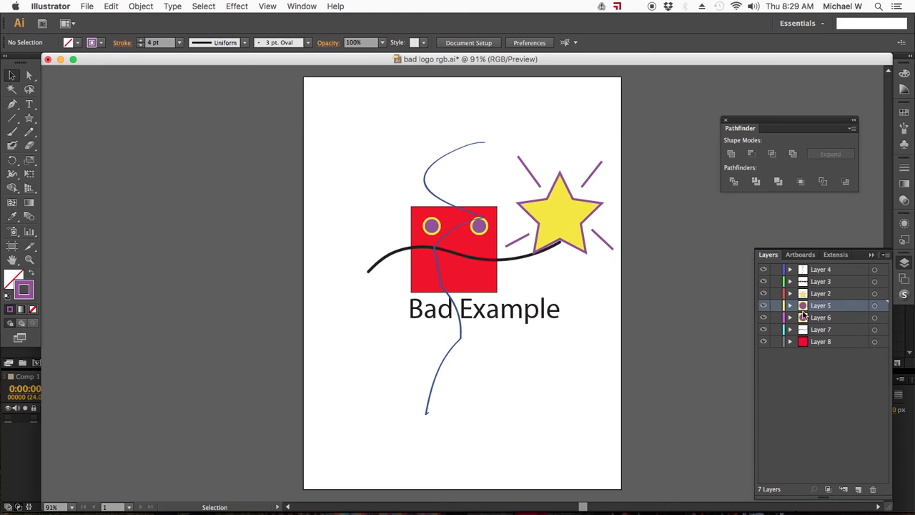
pyautogui.click(791, 293)
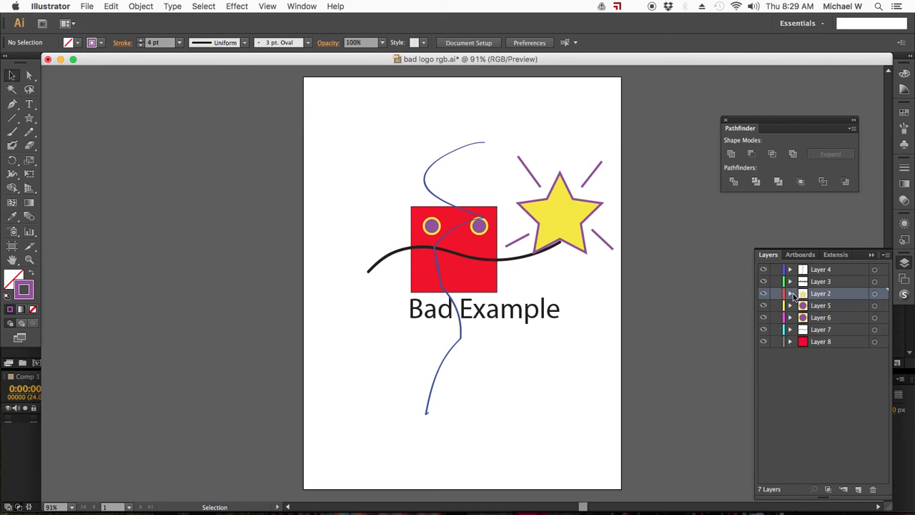
pyautogui.click(791, 294)
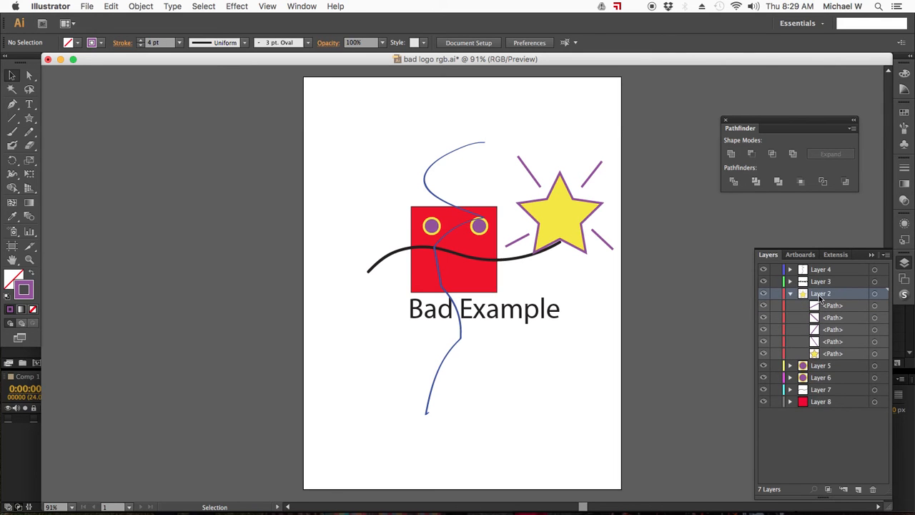
pyautogui.click(886, 254)
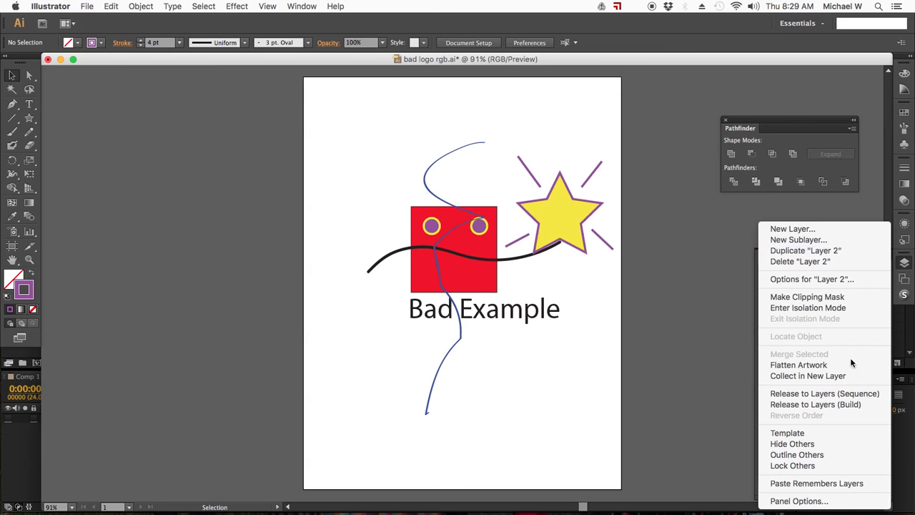
pyautogui.click(850, 394)
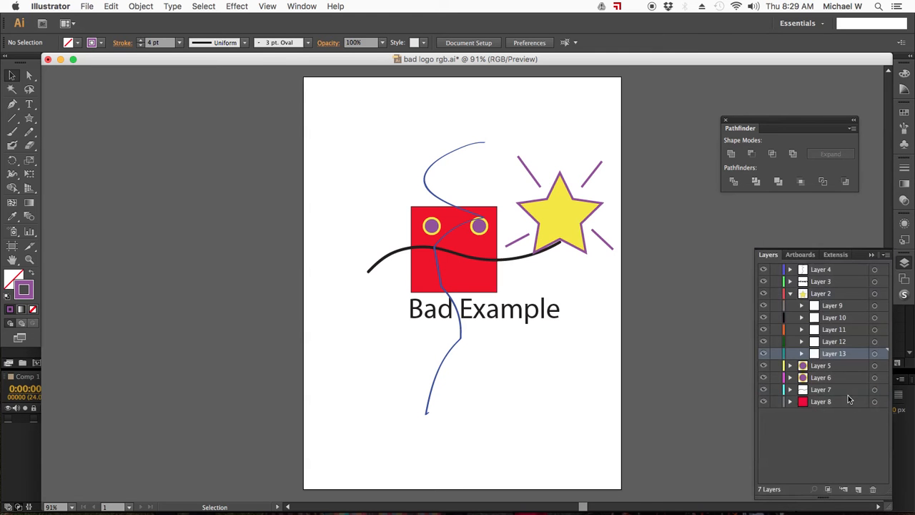
# - Move Layer 9 through Layer 13 out of Layer 2 to the end of the layer list and delete the empty Layer 2
pyautogui.keyDown('shift'); pyautogui.click(837, 308); pyautogui.keyUp('shift')
pyautogui.moveTo(837, 307); pyautogui.dragTo(832, 426)
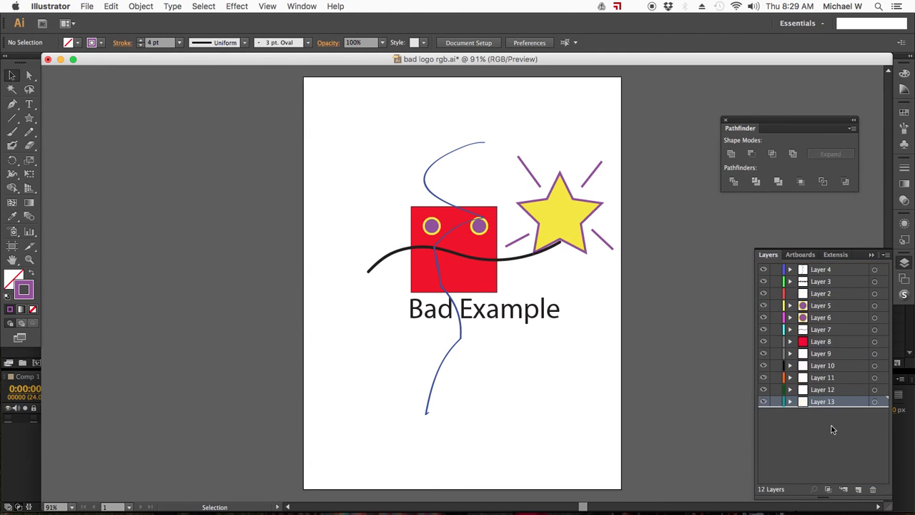
pyautogui.click(877, 294)
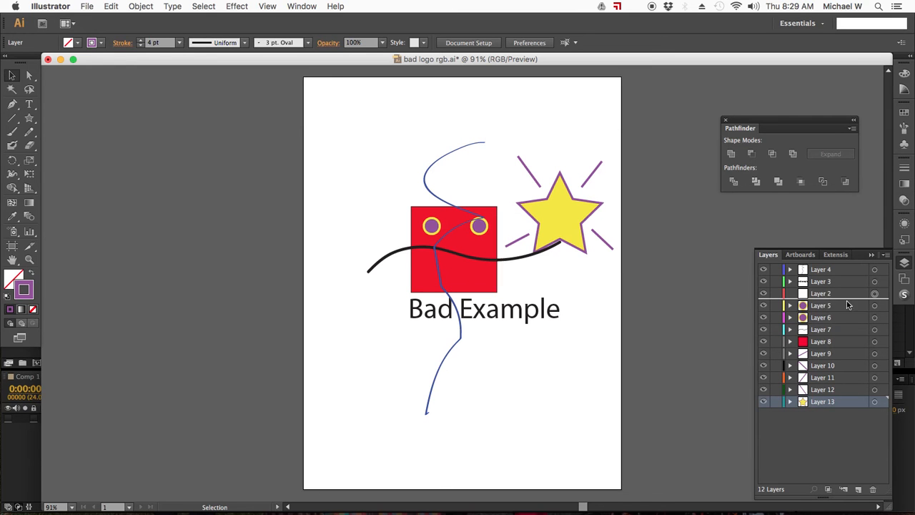
pyautogui.click(822, 294)
pyautogui.click(873, 490)
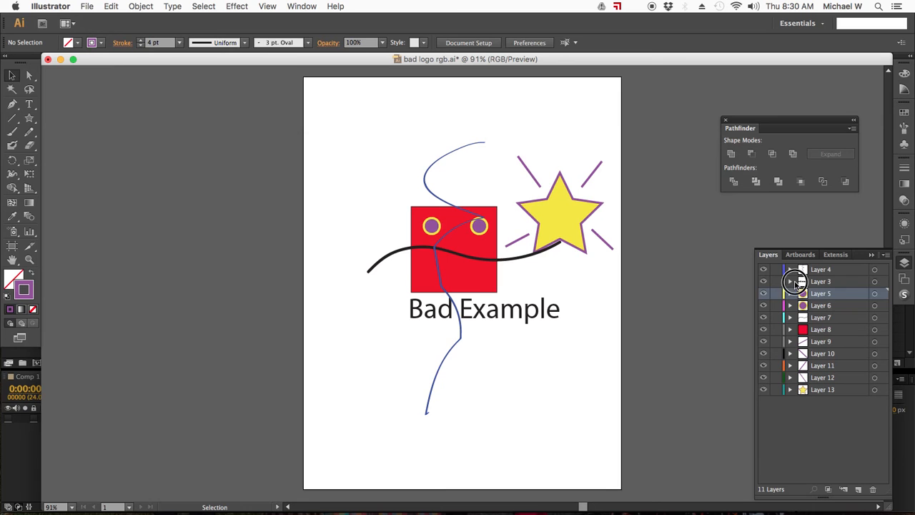
# - Release the contents of Layer 3 to separate layers with the Sequence option
pyautogui.click(790, 282)
pyautogui.moveTo(834, 288); pyautogui.dragTo(821, 282)
pyautogui.click(887, 255)
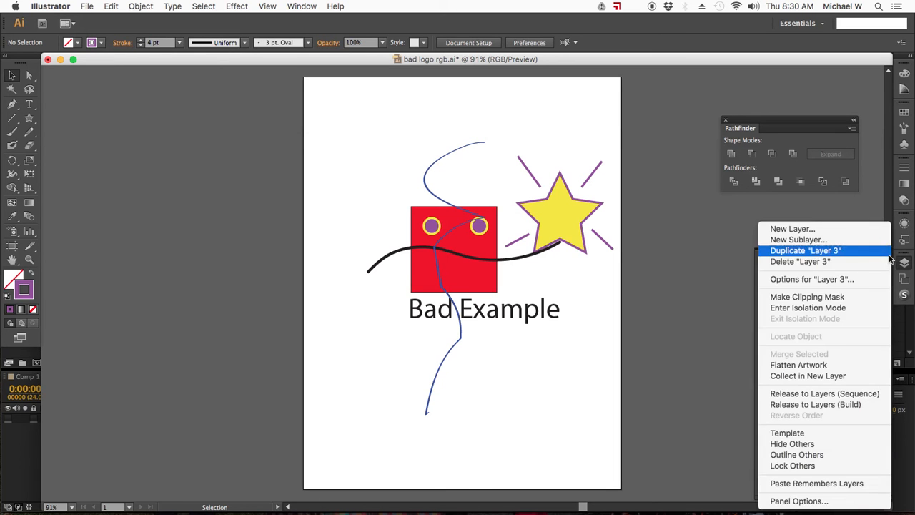
pyautogui.click(828, 394)
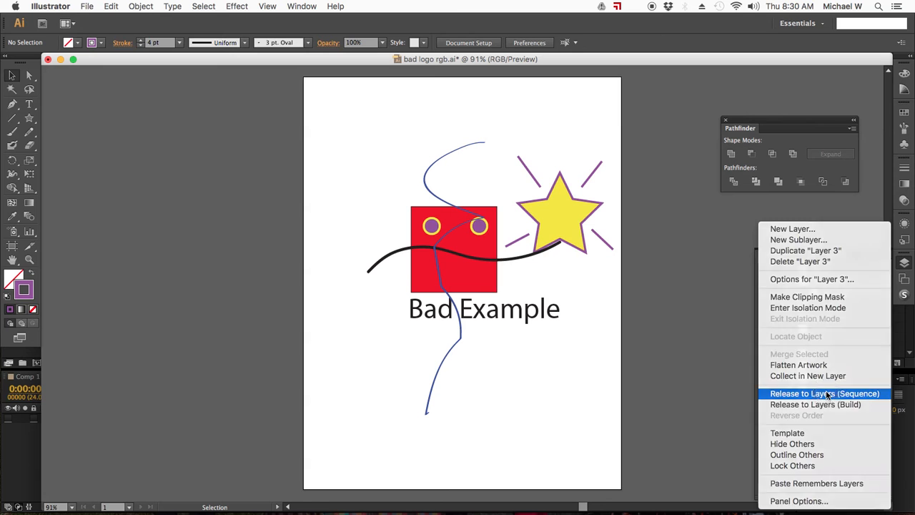
# - Move Layer 14 out of Layer 3 to the end of the layer list and delete the empty Layer 3
pyautogui.click(833, 297)
pyautogui.moveTo(833, 297); pyautogui.dragTo(834, 439)
pyautogui.click(826, 285)
pyautogui.click(871, 489)
# - Release the contents of Layer 4 to separate layers with the Sequence option
pyautogui.click(790, 269)
pyautogui.click(822, 270)
pyautogui.click(886, 255)
pyautogui.click(853, 396)
# - Move Layer 15 out of Layer 4 to the end of the layer list and delete the empty Layer 4
pyautogui.moveTo(829, 286); pyautogui.dragTo(831, 415)
pyautogui.click(874, 490)
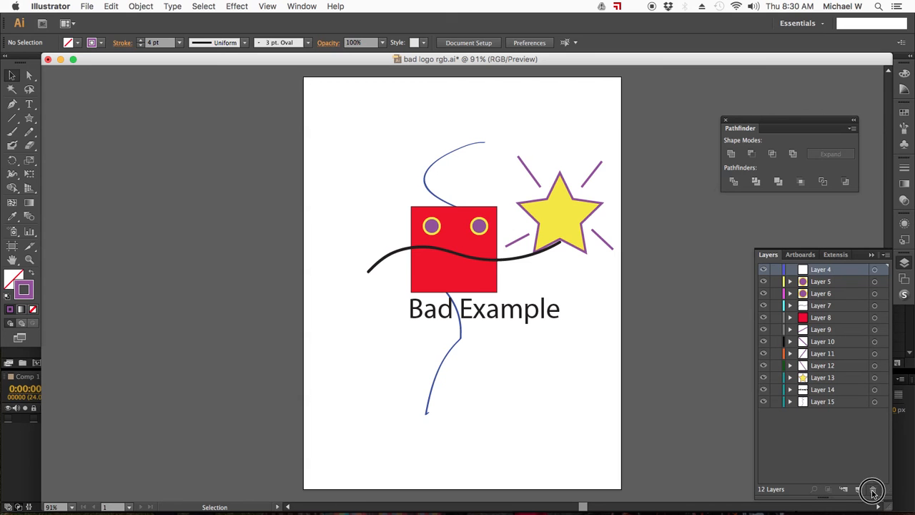
pyautogui.click(825, 426)
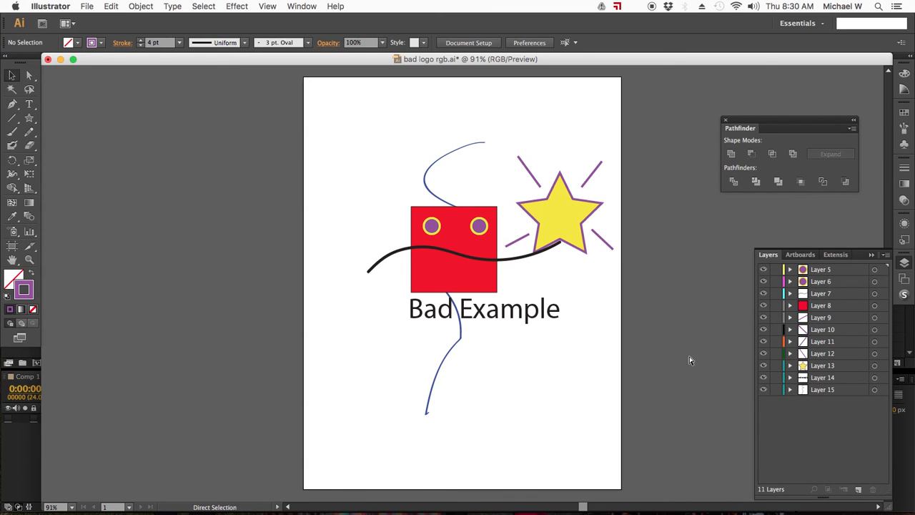
# - Save the document, then save a copy as bad logo rgb2.ai in the Week12 folder with the Illustrator CS6 options
pyautogui.press('super+s')
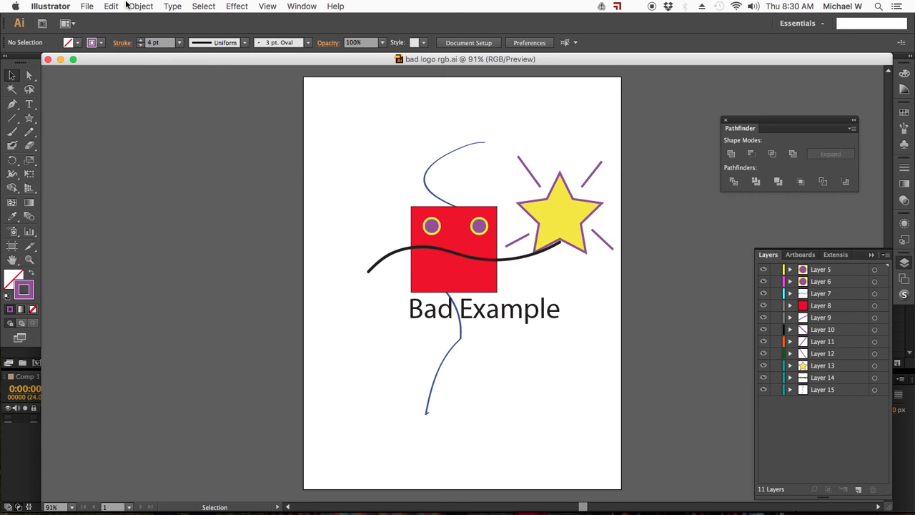
pyautogui.click(87, 6)
pyautogui.click(104, 104)
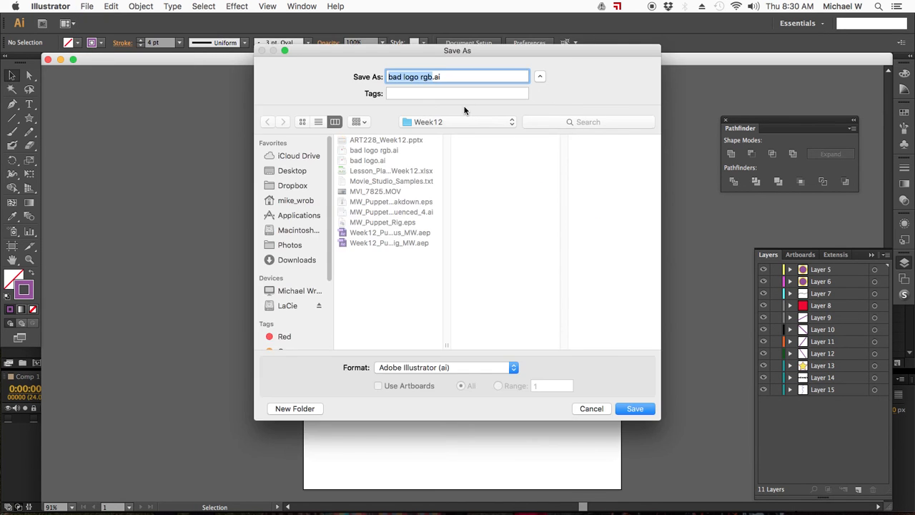
pyautogui.press('Right')
pyautogui.write('2')
pyautogui.click(632, 407)
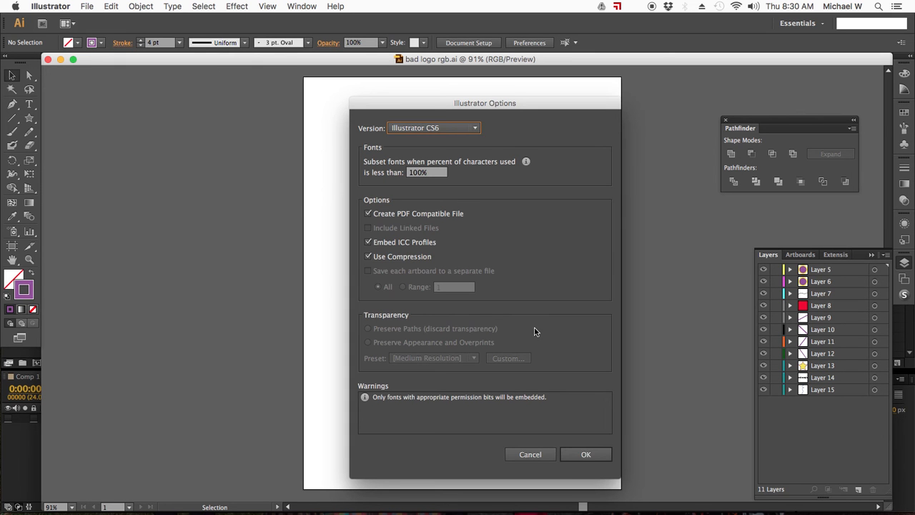
pyautogui.click(590, 458)
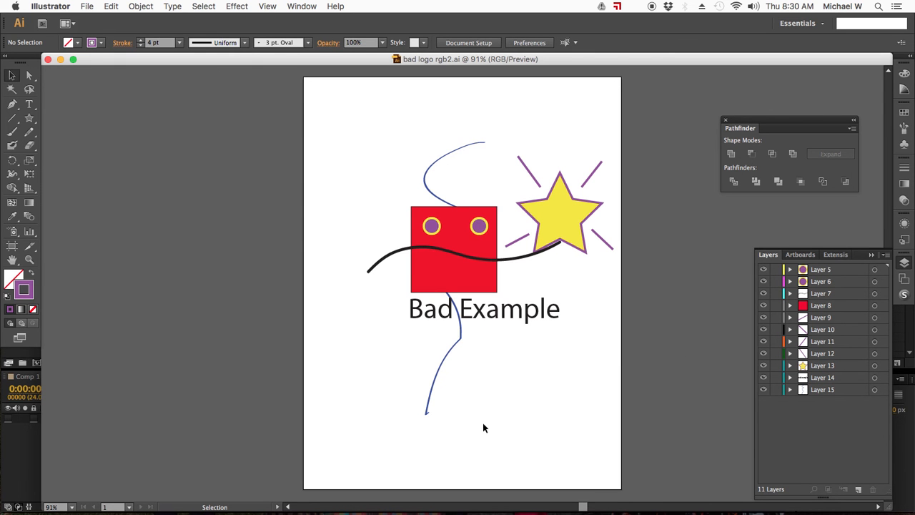
# - Switch to After Effects and choose bad logo rgb2.ai from the Week12 folder as the file to import
pyautogui.moveTo(522, 501)
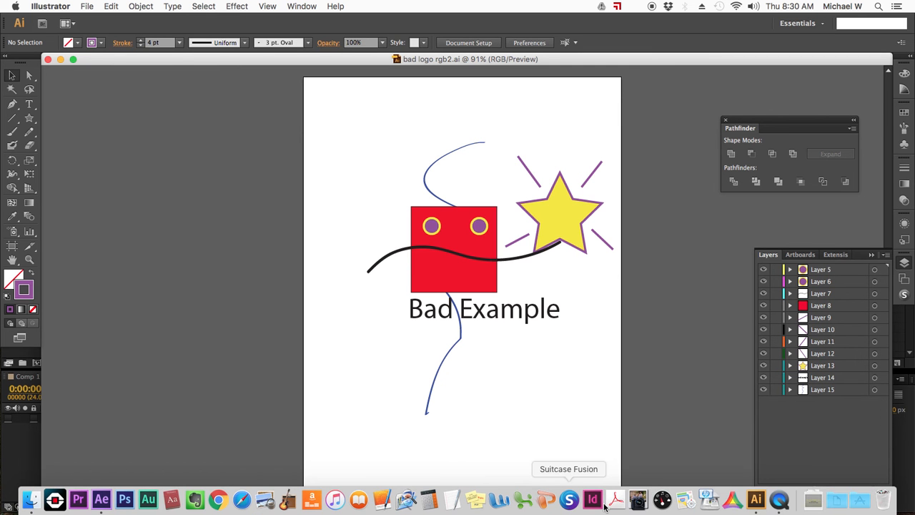
pyautogui.click(100, 499)
pyautogui.click(98, 7)
pyautogui.moveTo(115, 146)
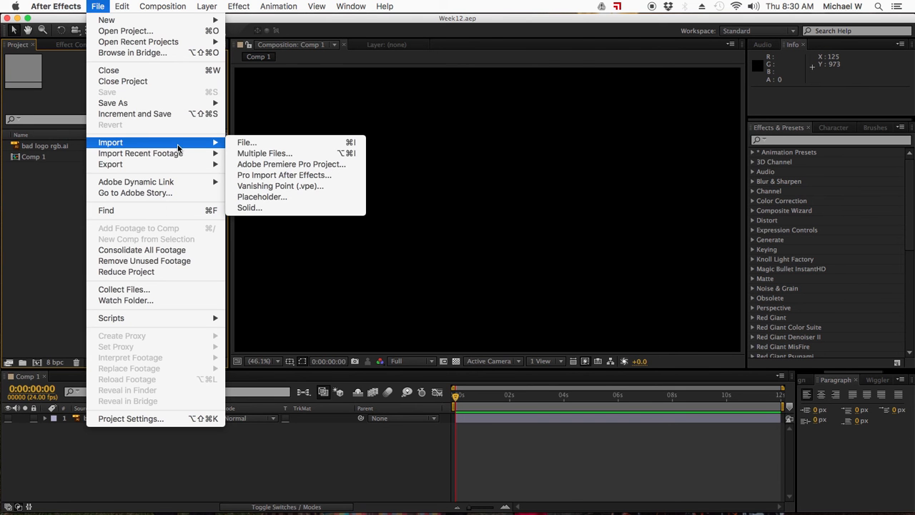
pyautogui.click(238, 142)
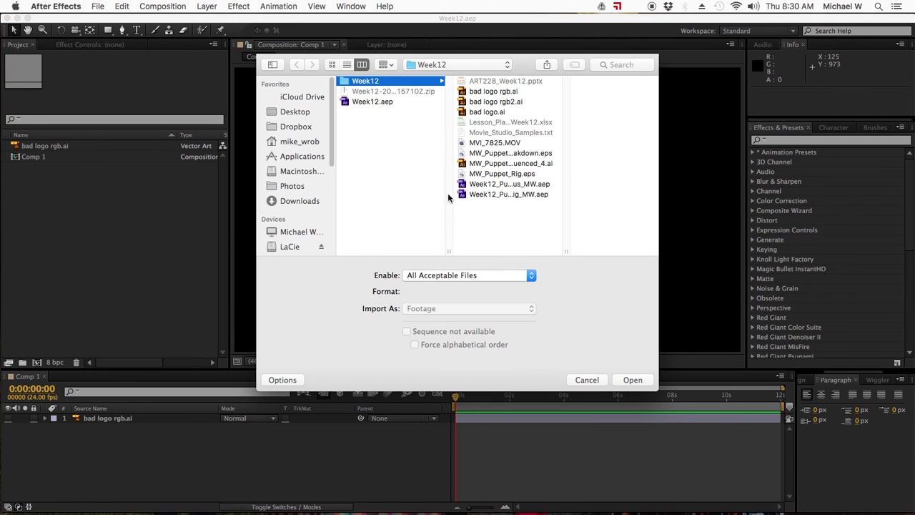
pyautogui.click(504, 102)
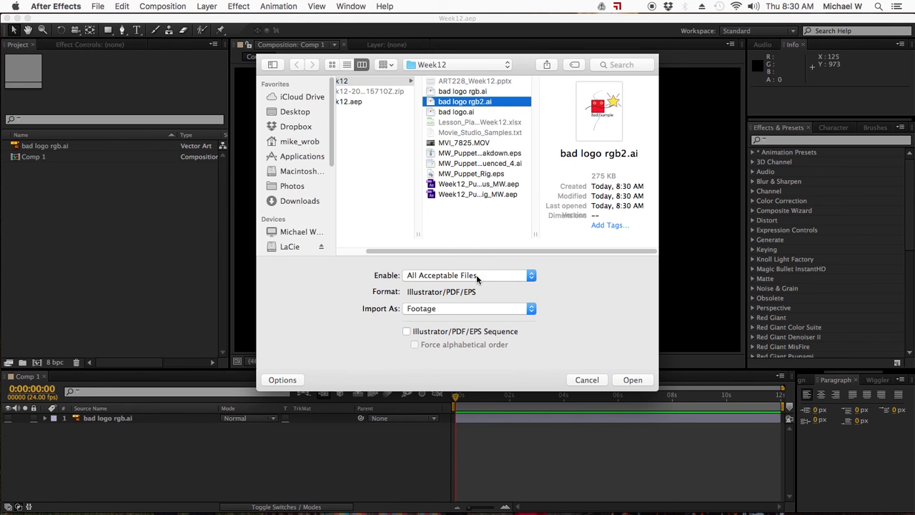
# - Import the chosen logo file as Composition - Retain Layer Sizes
pyautogui.click(457, 314)
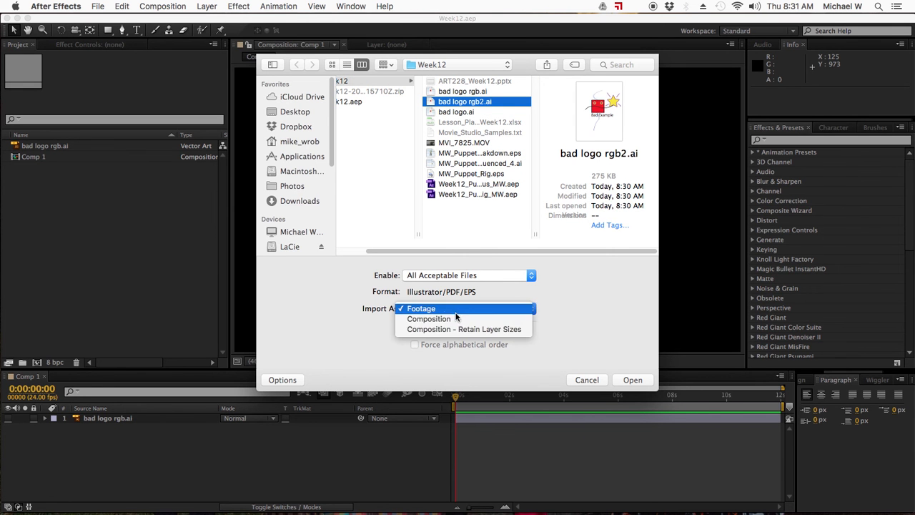
pyautogui.click(500, 308)
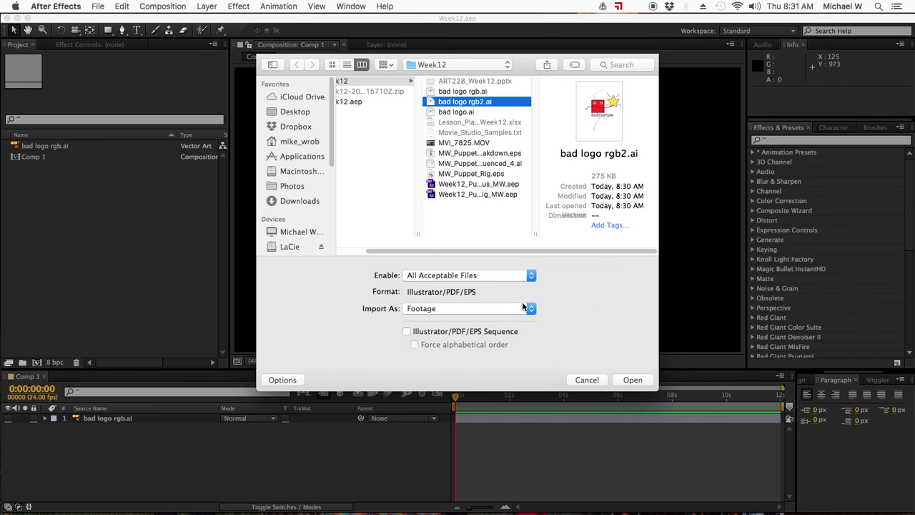
pyautogui.click(525, 312)
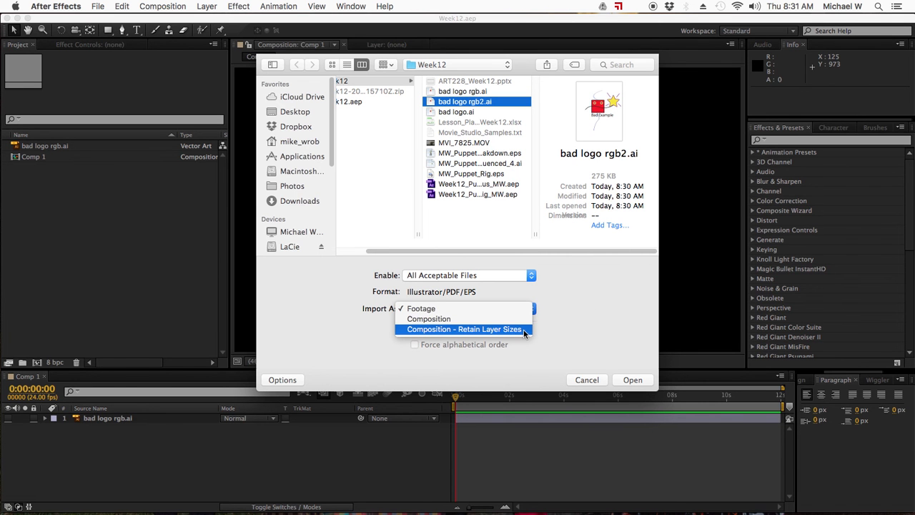
pyautogui.click(522, 330)
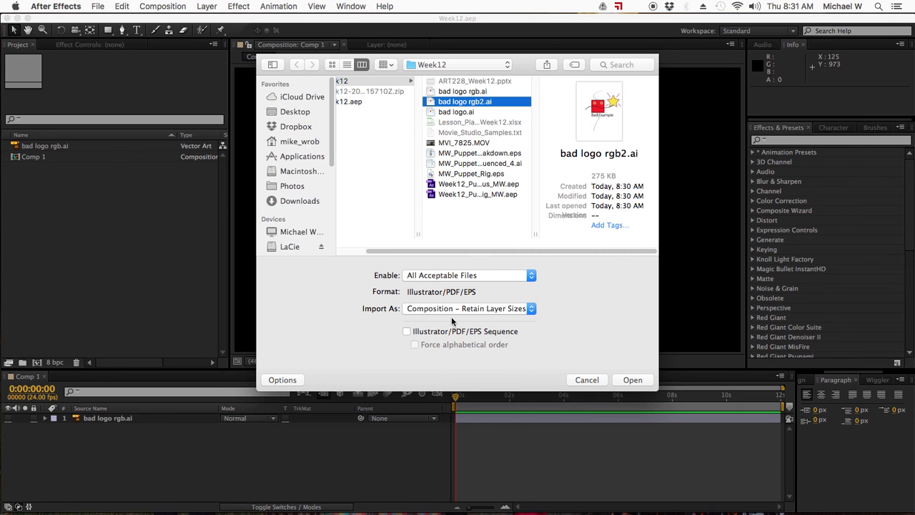
pyautogui.click(488, 309)
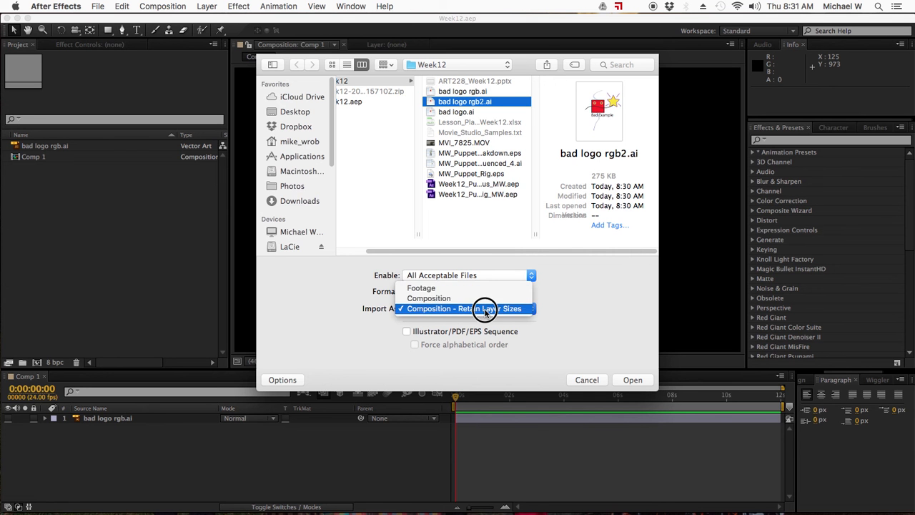
pyautogui.click(486, 312)
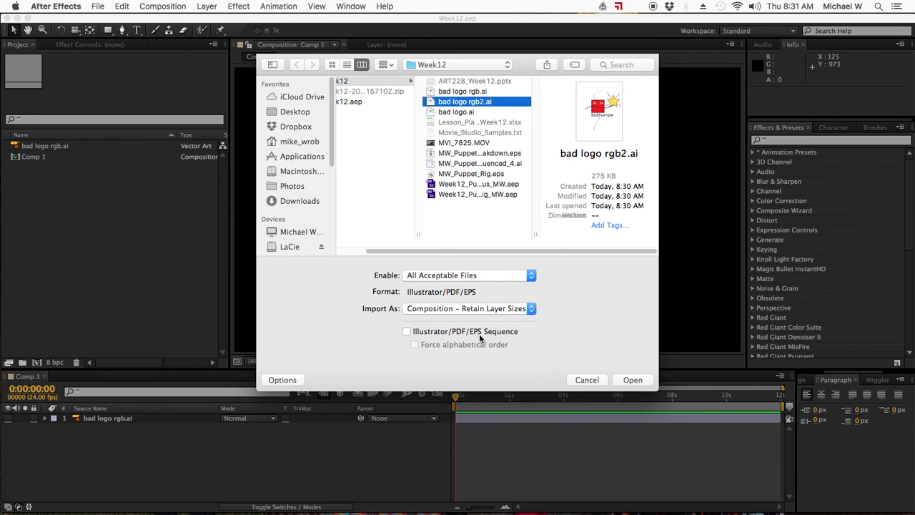
pyautogui.click(632, 381)
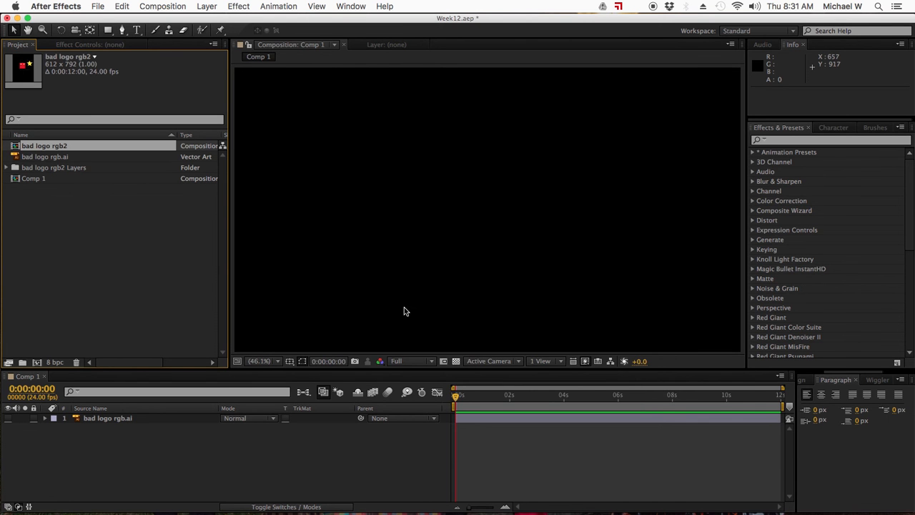
# - Expand the bad logo rgb2 Layers folder in the project to inspect the imported layer files
pyautogui.click(92, 282)
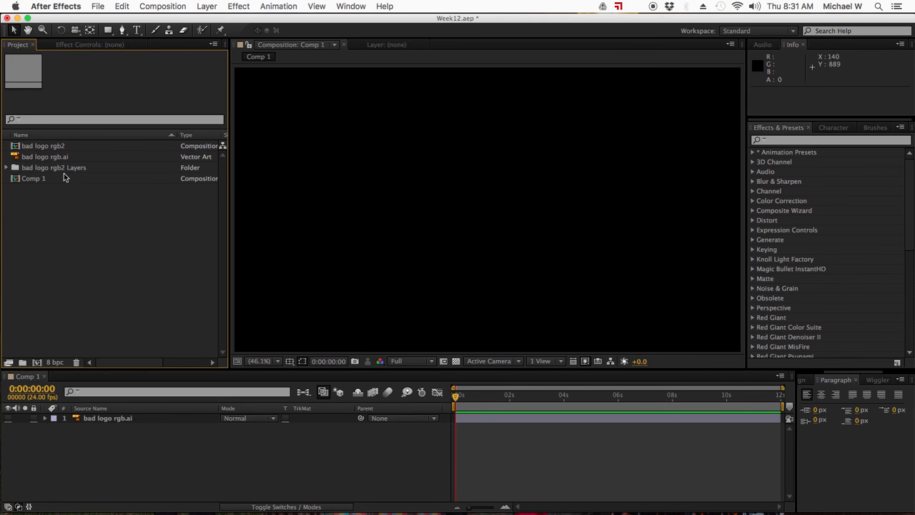
pyautogui.click(58, 169)
pyautogui.click(8, 169)
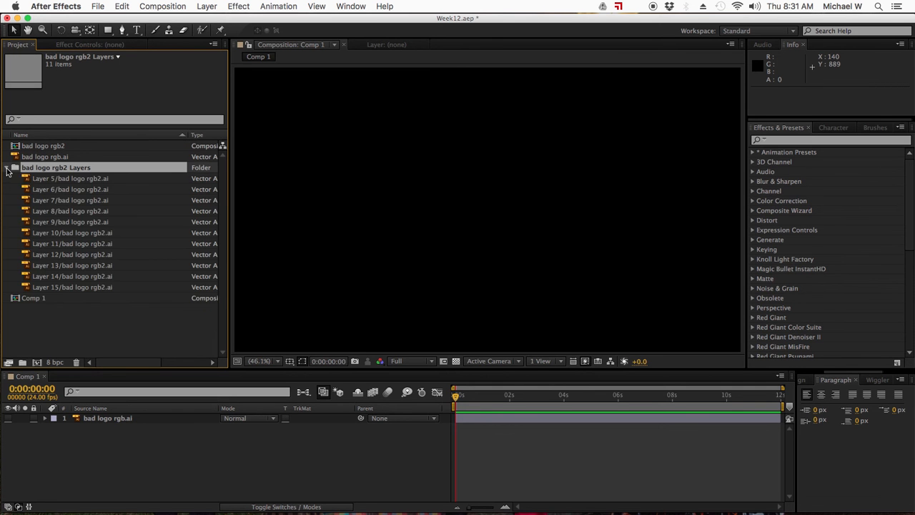
# - Open the bad logo rgb2 composition and look through its layer list
pyautogui.click(40, 148)
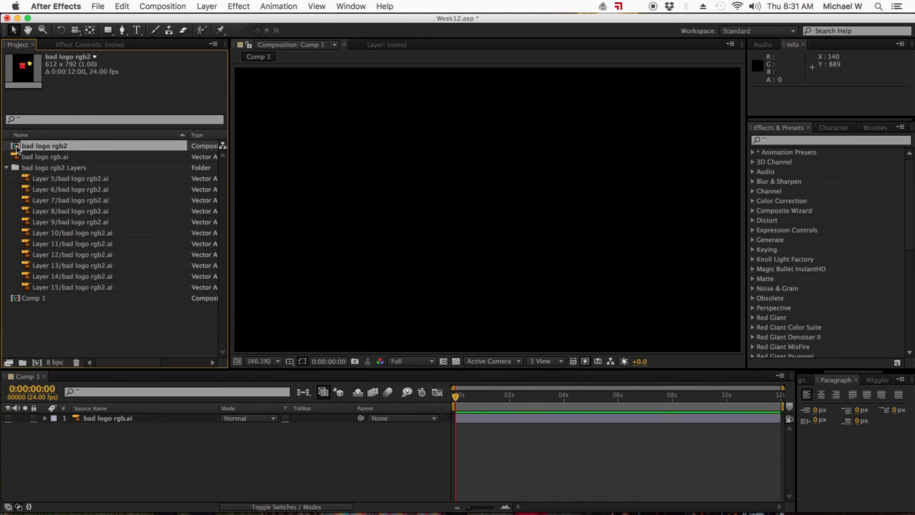
pyautogui.doubleClick(16, 148)
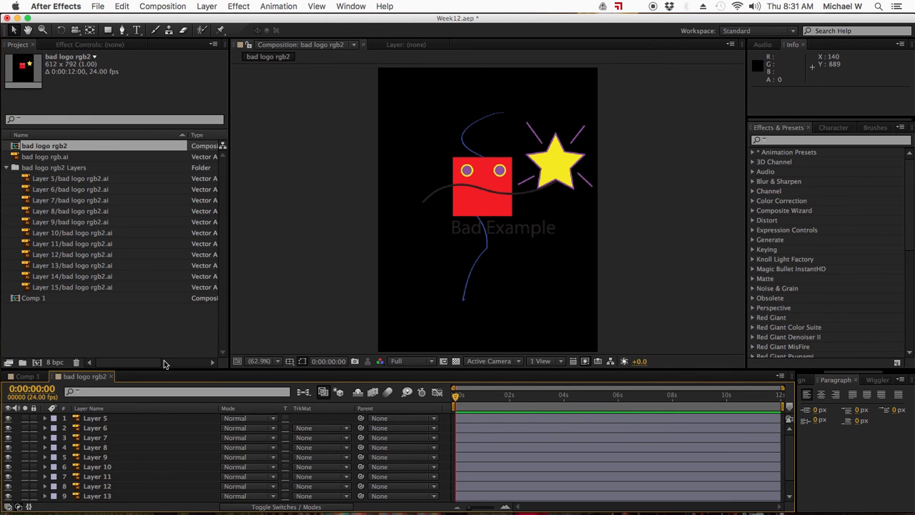
pyautogui.scroll(-2, 143, 472)
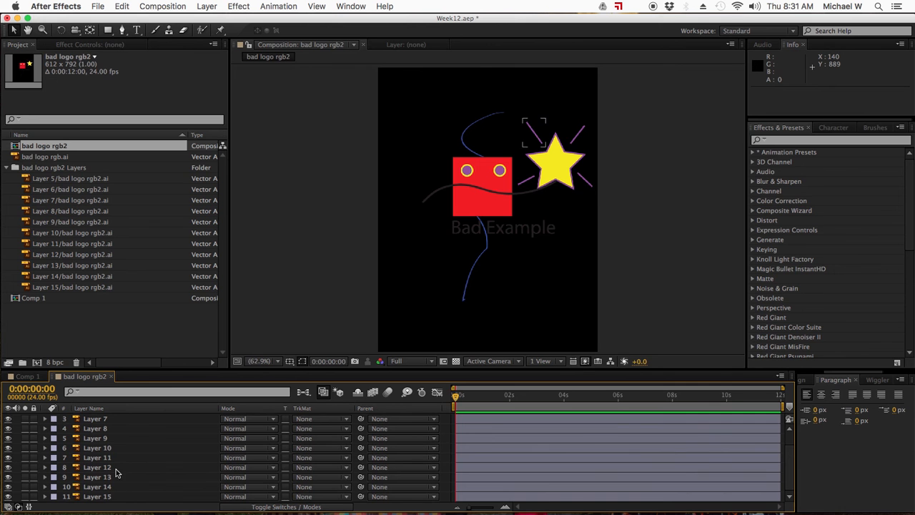
pyautogui.scroll(2, 103, 457)
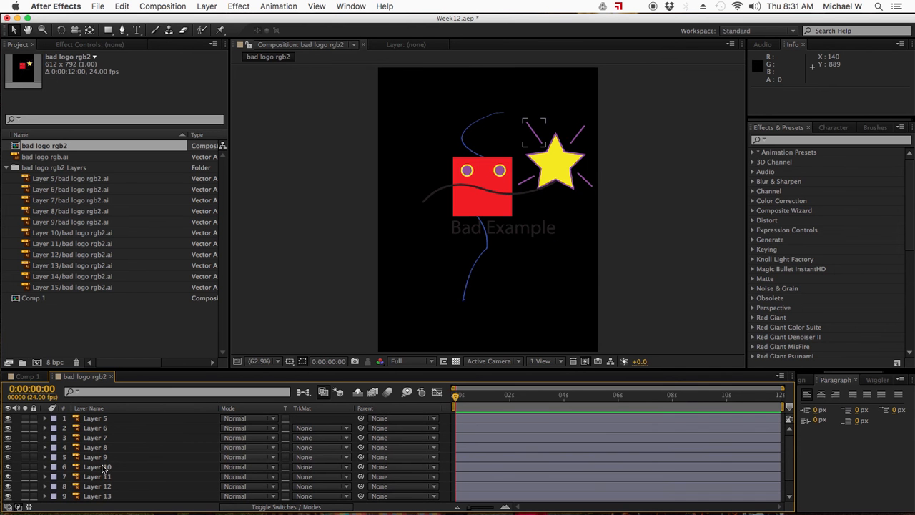
# - Select the ray at the star's upper left to identify its layer, clear the selection, and check Layer 8 against the artwork
pyautogui.click(530, 132)
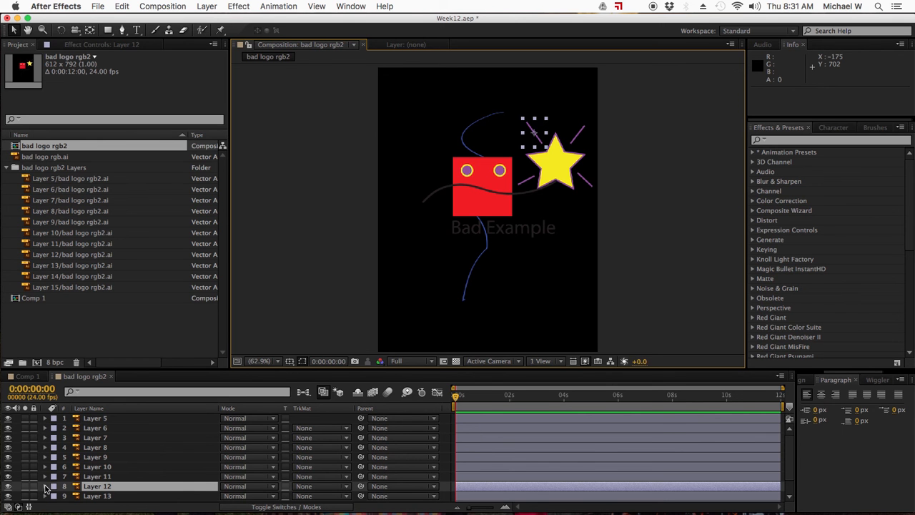
pyautogui.scroll(-2, 95, 486)
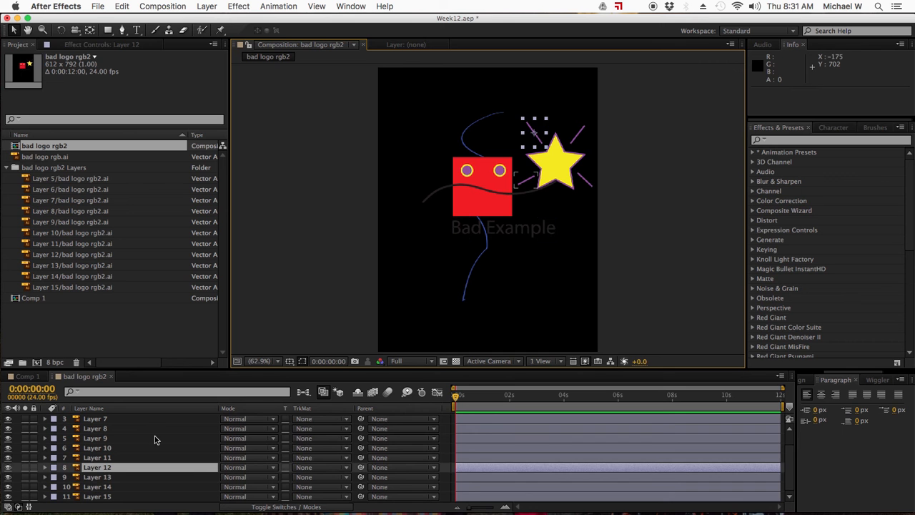
pyautogui.click(316, 328)
pyautogui.click(473, 149)
pyautogui.click(458, 283)
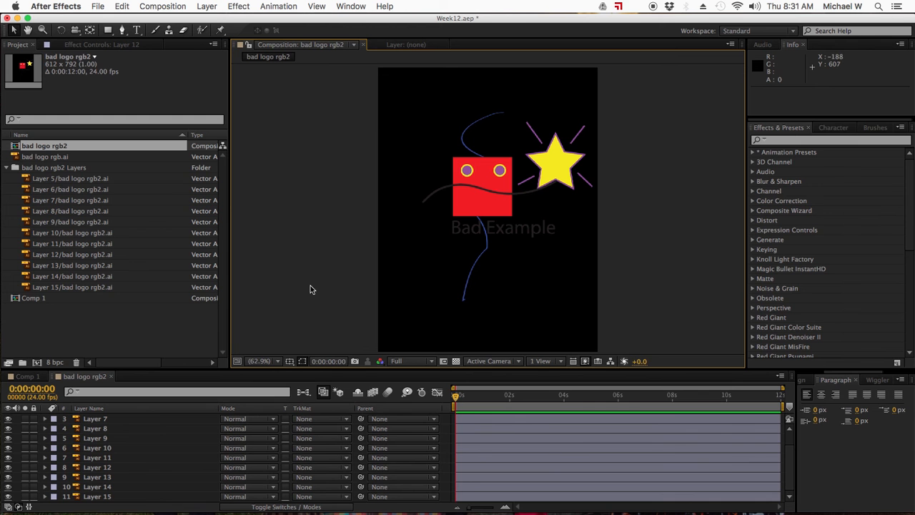
pyautogui.scroll(2, 153, 458)
pyautogui.click(113, 448)
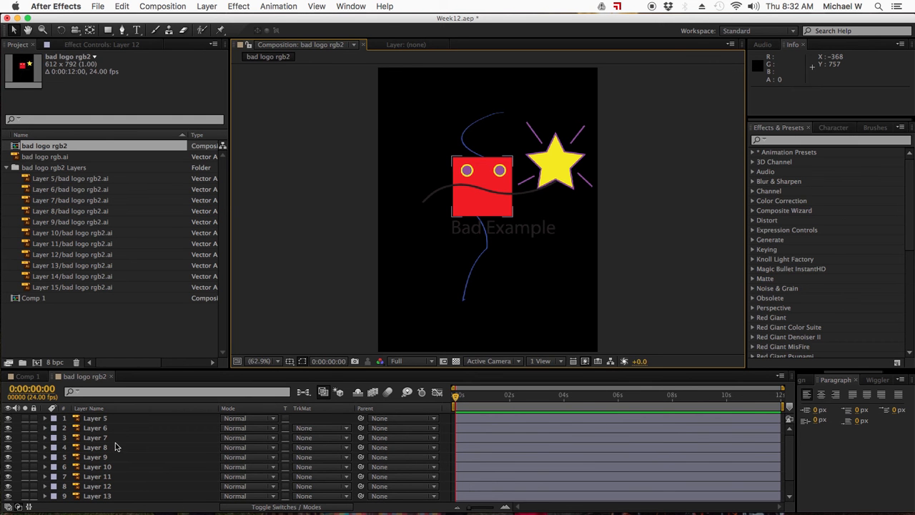